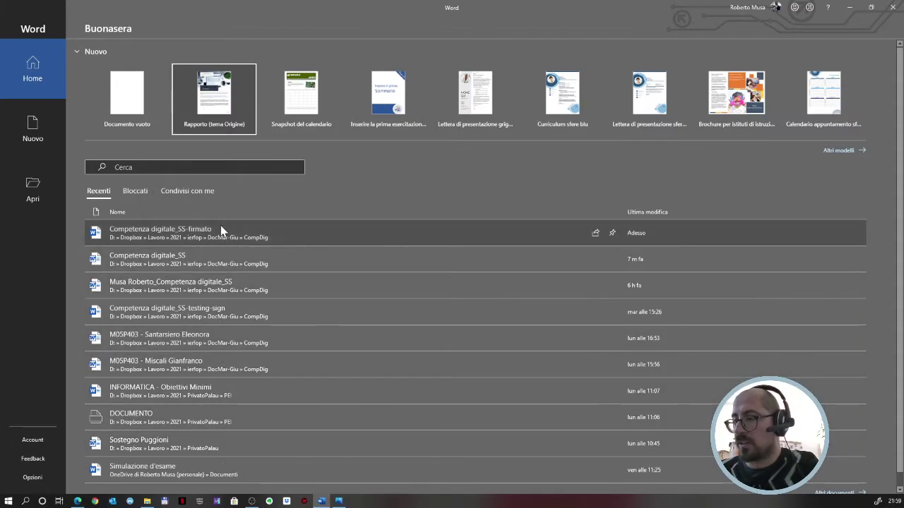
Create a new document from the Rapporto (tema Origine) report template.
{"action": "left_click", "coordinate": [127, 95]}
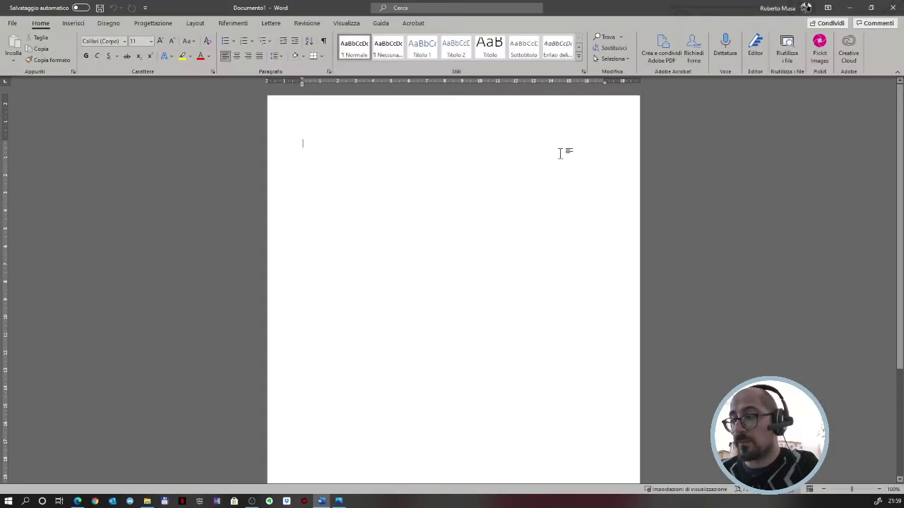
{"action": "left_click", "coordinate": [12, 24]}
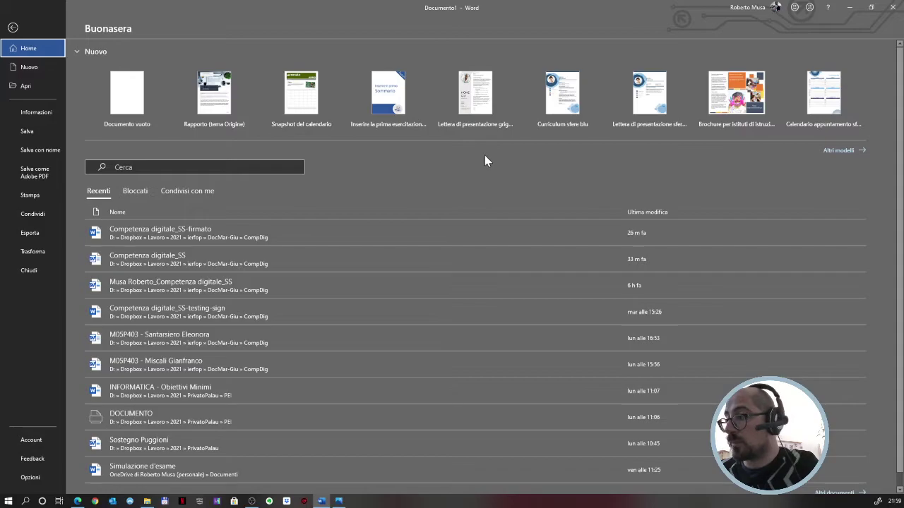
{"action": "left_click", "coordinate": [224, 85]}
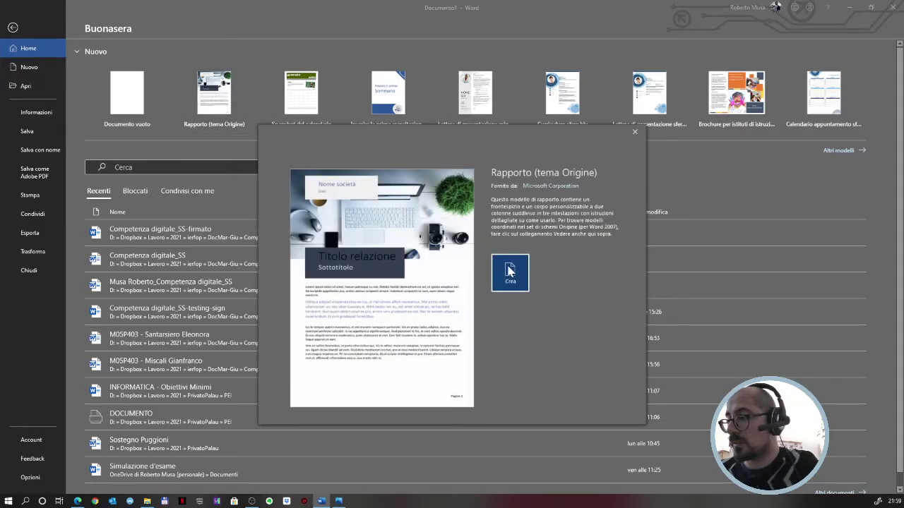
{"action": "left_click", "coordinate": [510, 272]}
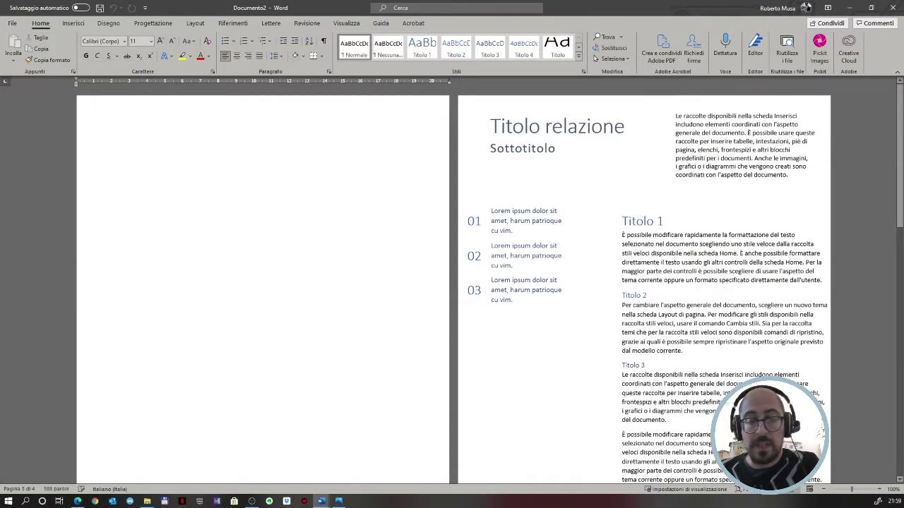
Scroll through the new report document, then return to the start screen.
{"action": "scroll", "coordinate": [481, 236], "scroll_direction": "down", "scroll_amount": 4}
{"action": "scroll", "coordinate": [541, 195], "scroll_direction": "down", "scroll_amount": 10}
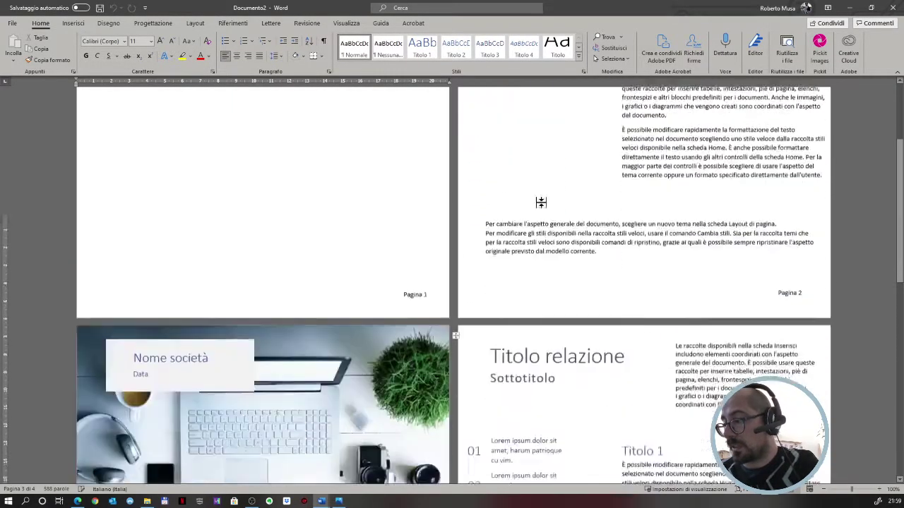
{"action": "scroll", "coordinate": [451, 282], "scroll_direction": "down", "scroll_amount": 2}
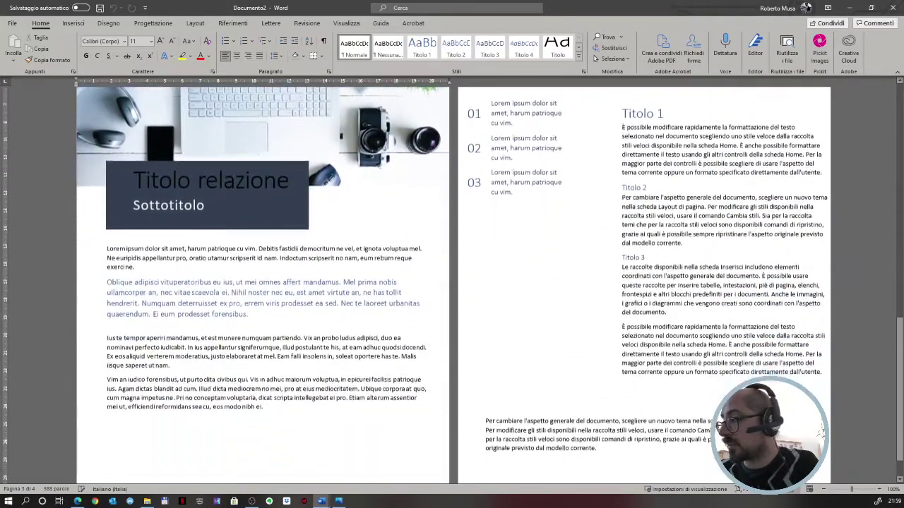
{"action": "scroll", "coordinate": [452, 282], "scroll_direction": "down", "scroll_amount": 2}
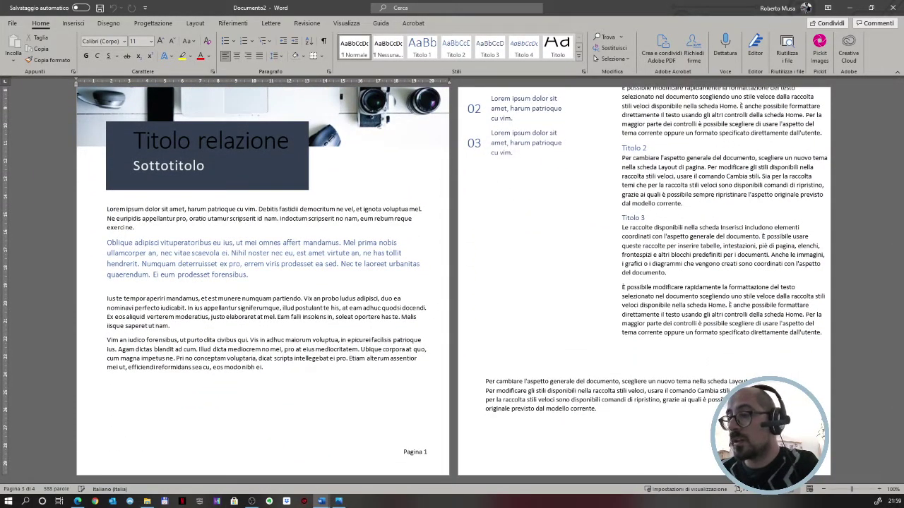
{"action": "left_click", "coordinate": [12, 25]}
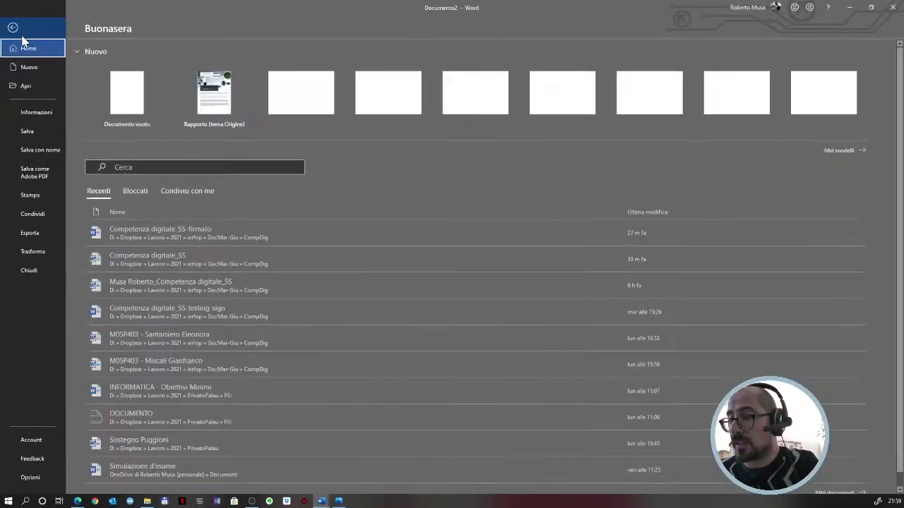
Create another blank document, Documento3, and return to it from the File screen.
{"action": "left_click", "coordinate": [121, 75]}
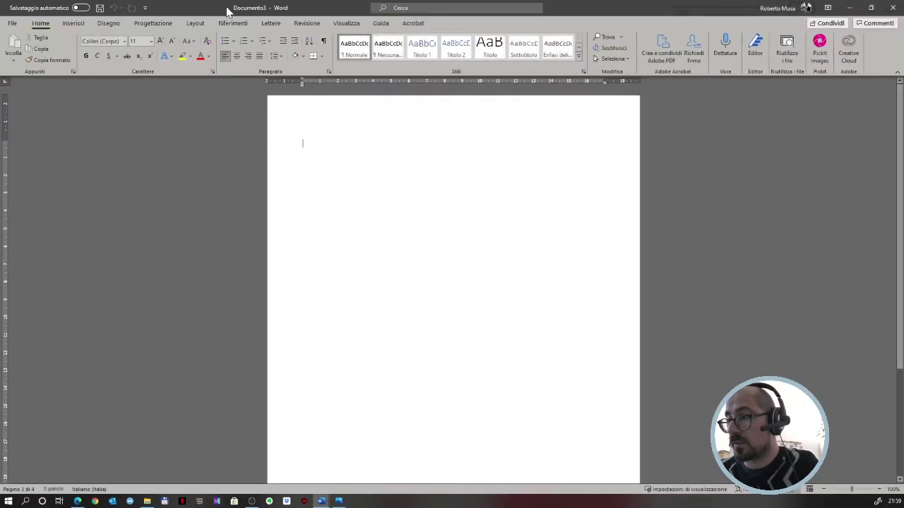
{"action": "left_click", "coordinate": [14, 23]}
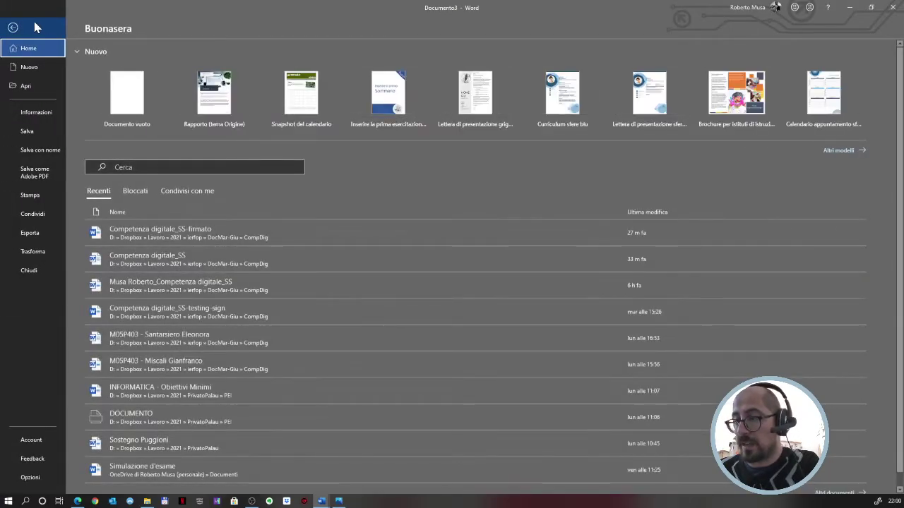
{"action": "left_click", "coordinate": [13, 28]}
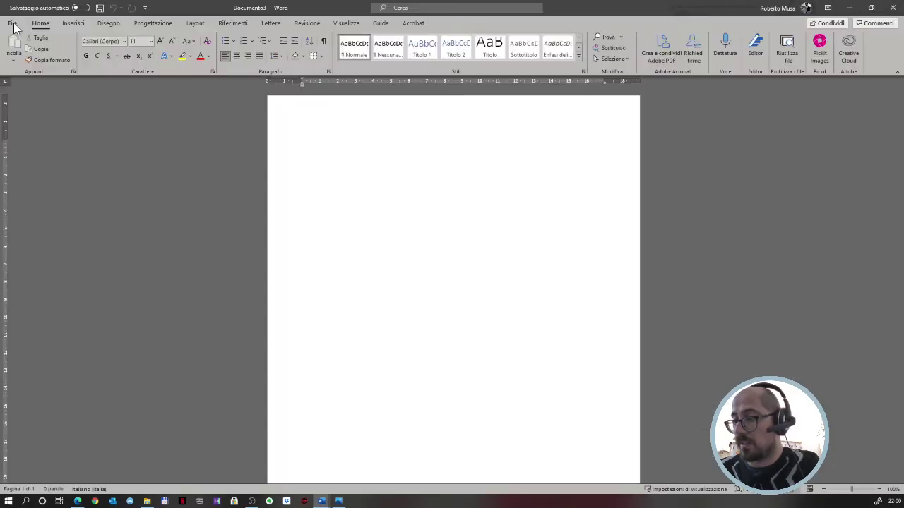
Browse each ribbon tab from Inserisci through Guida, then come back to Home.
{"action": "left_click", "coordinate": [75, 24]}
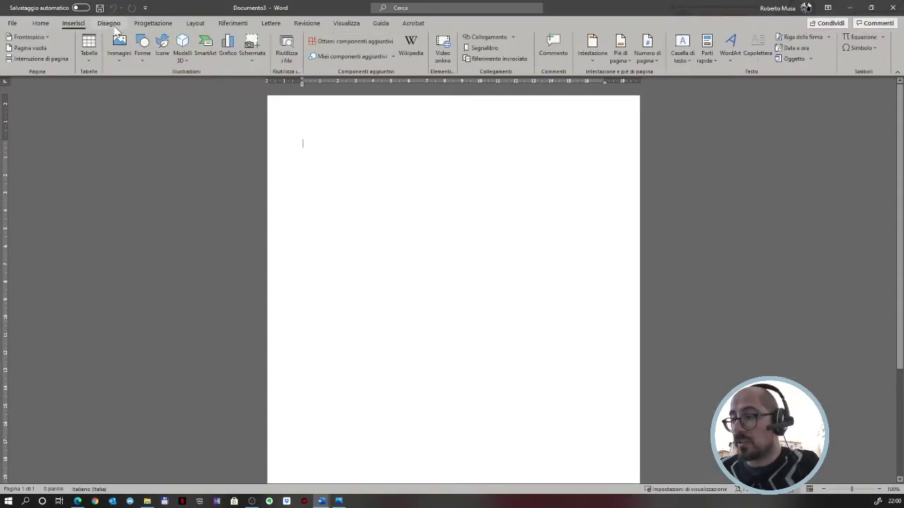
{"action": "left_click", "coordinate": [110, 24]}
{"action": "left_click", "coordinate": [152, 24]}
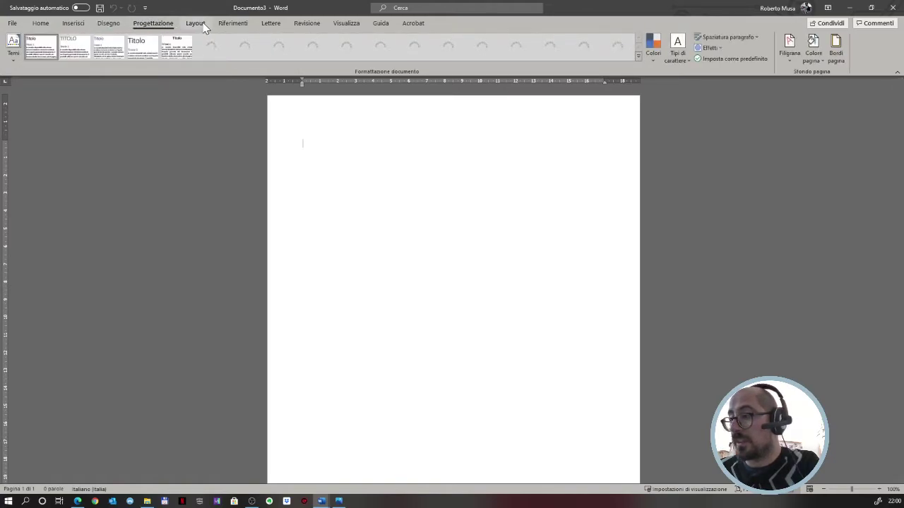
{"action": "left_click", "coordinate": [195, 24]}
{"action": "left_click", "coordinate": [232, 23]}
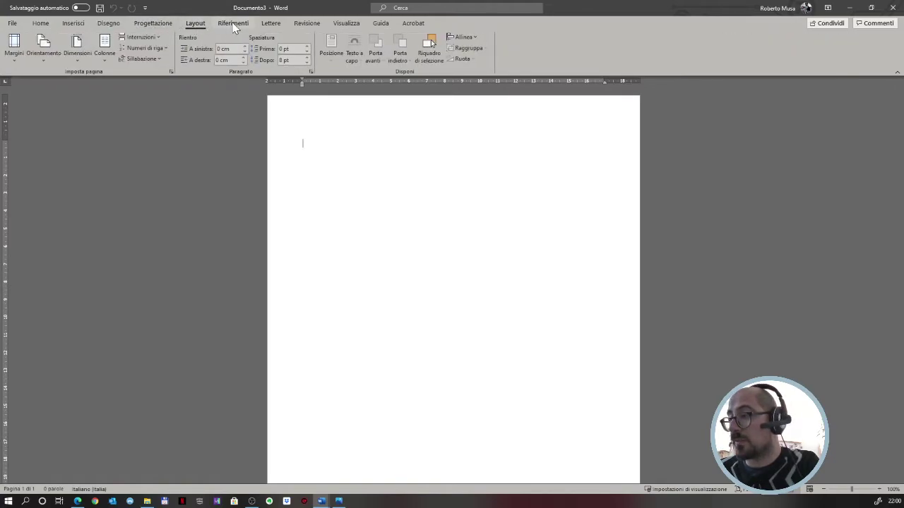
{"action": "left_click", "coordinate": [277, 23]}
{"action": "left_click", "coordinate": [306, 23]}
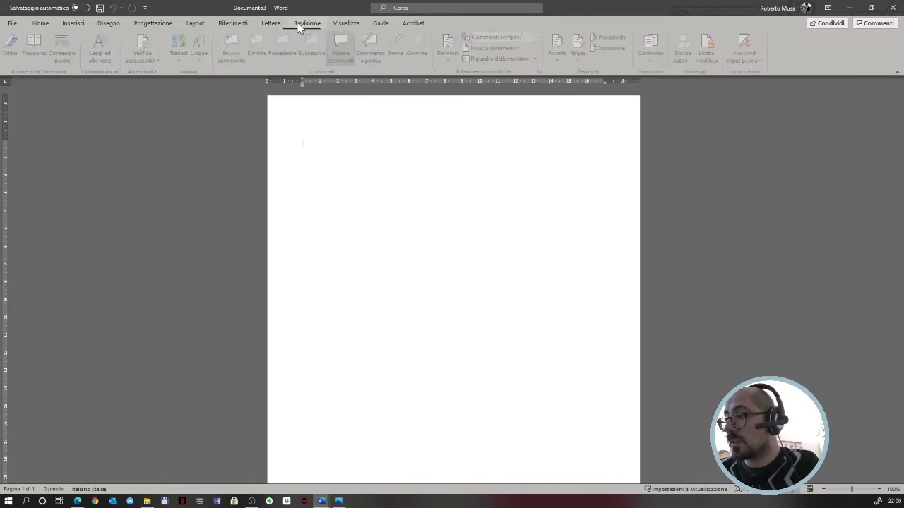
{"action": "left_click", "coordinate": [349, 23]}
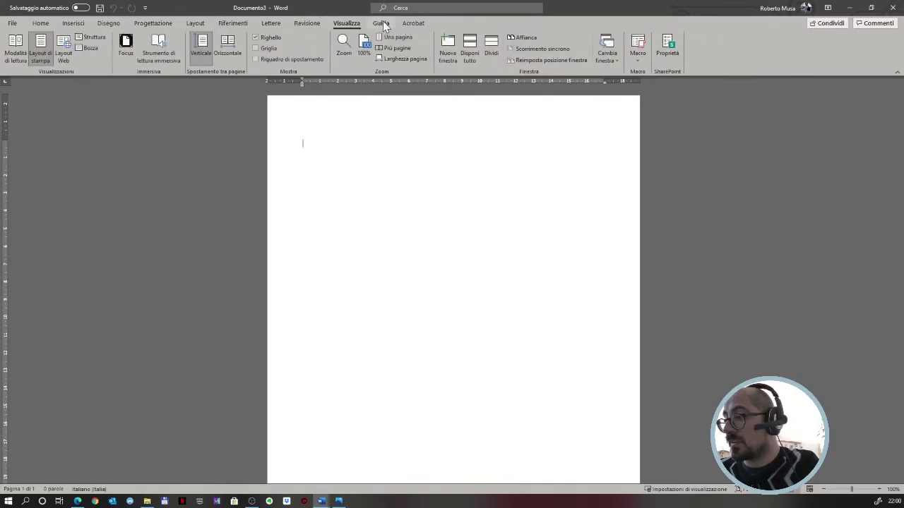
{"action": "left_click", "coordinate": [381, 24]}
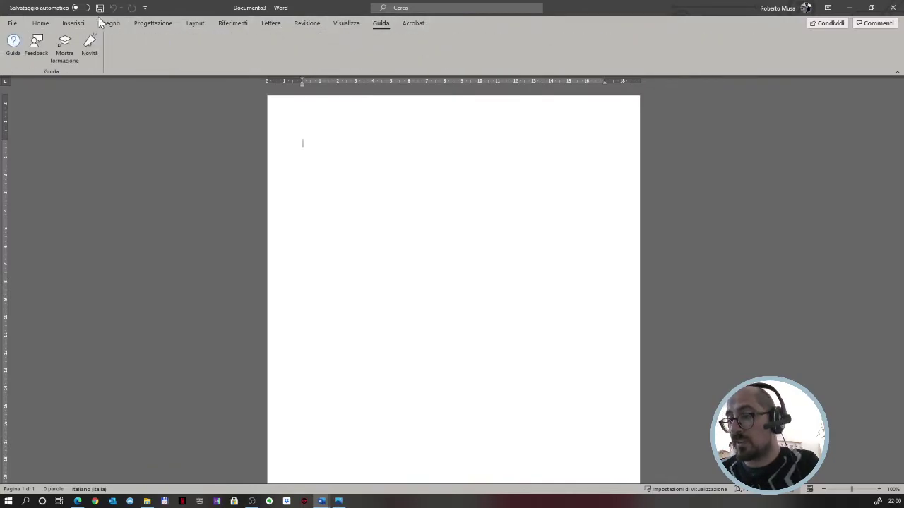
{"action": "left_click", "coordinate": [42, 24]}
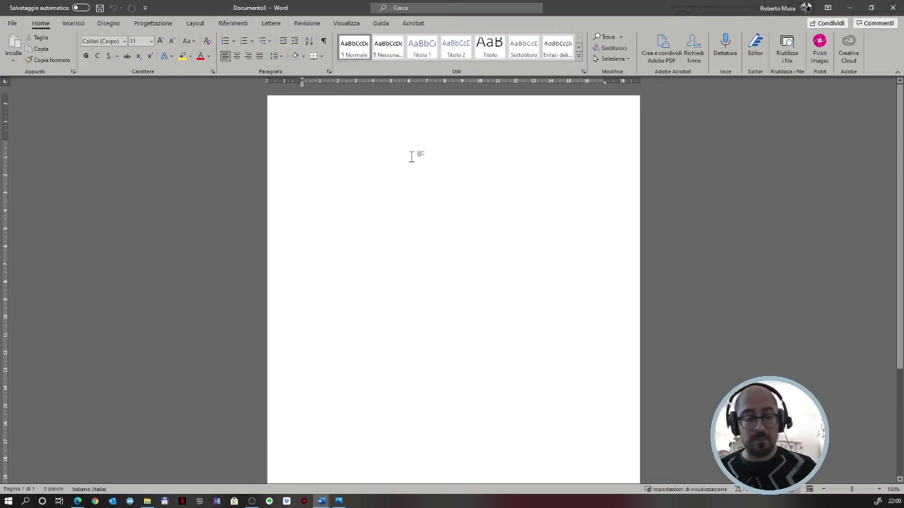
Type 'Titolo', then below it 'Qui di seguito andiamo a scrivere un b reve paragrafo che andremo poi ad alterare.'.
{"action": "type", "text": "Tit"}
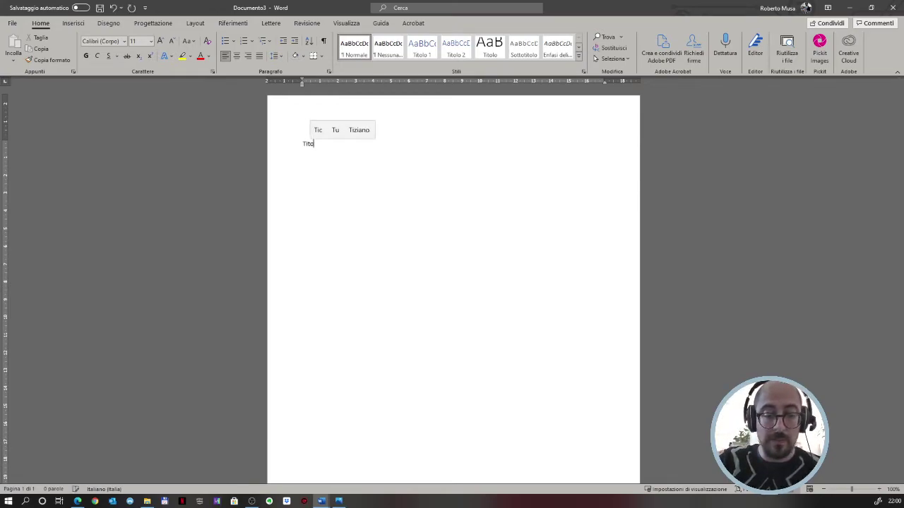
{"action": "type", "text": "olo"}
{"action": "key", "text": "Return"}
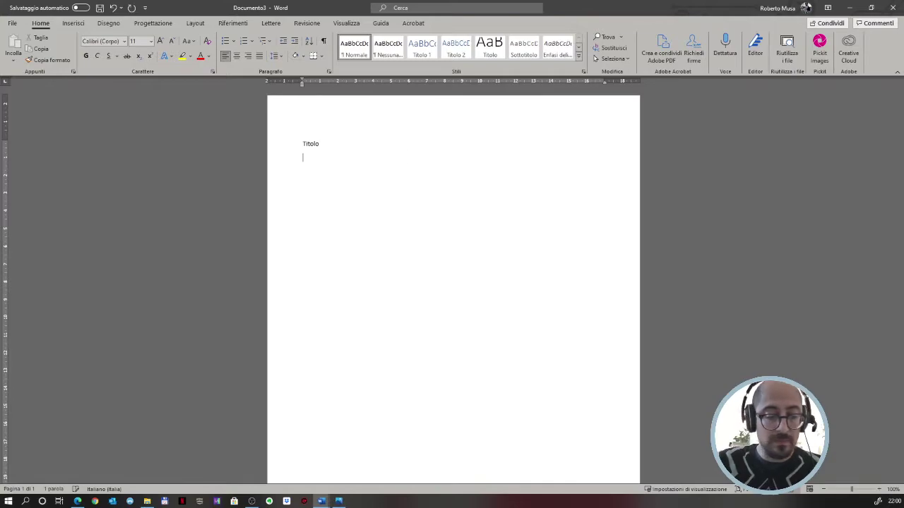
{"action": "type", "text": "Qui di s"}
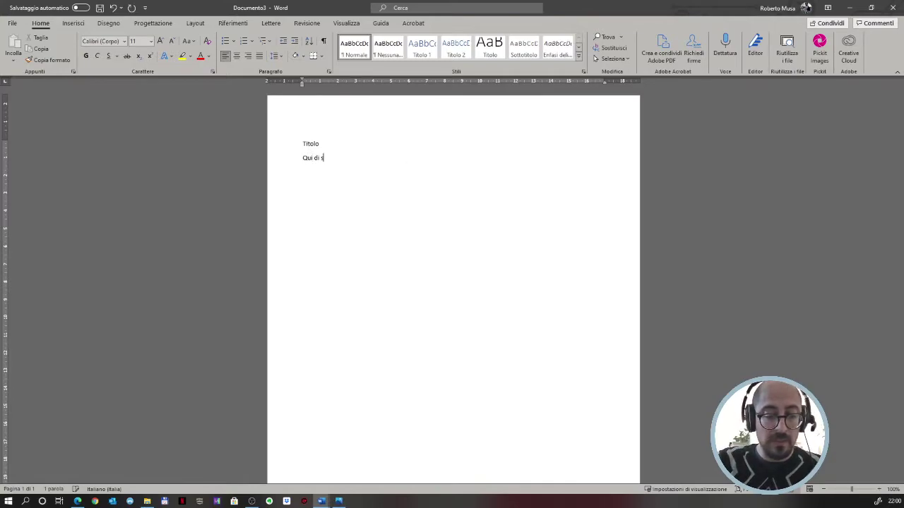
{"action": "type", "text": "eguito andiam"}
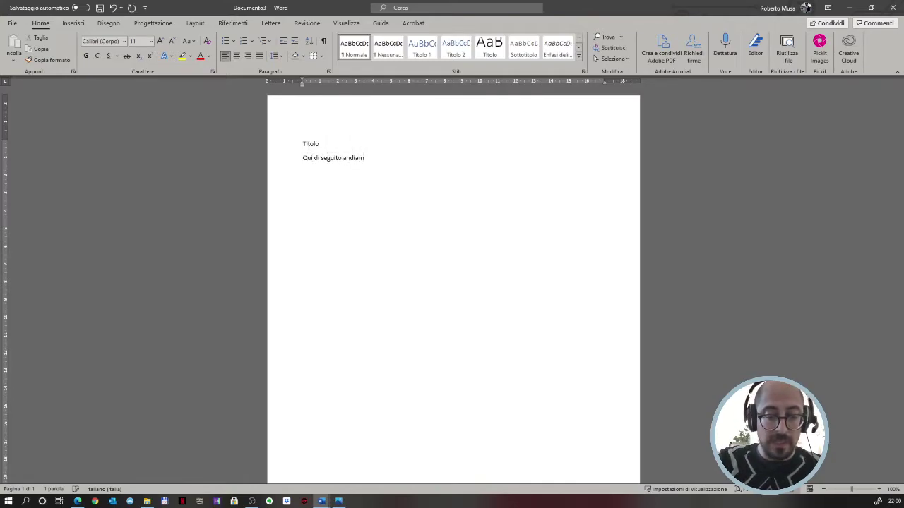
{"action": "type", "text": "o a scrivere un"}
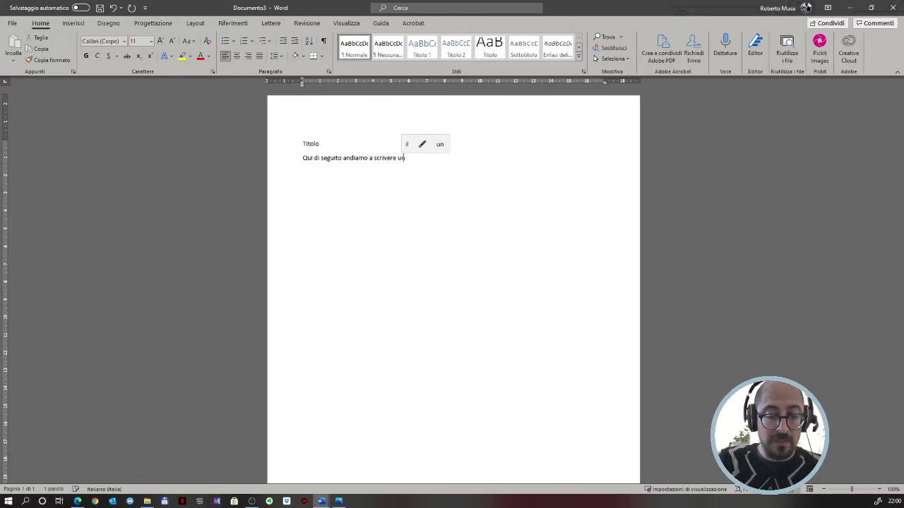
{"action": "type", "text": " b reve parag"}
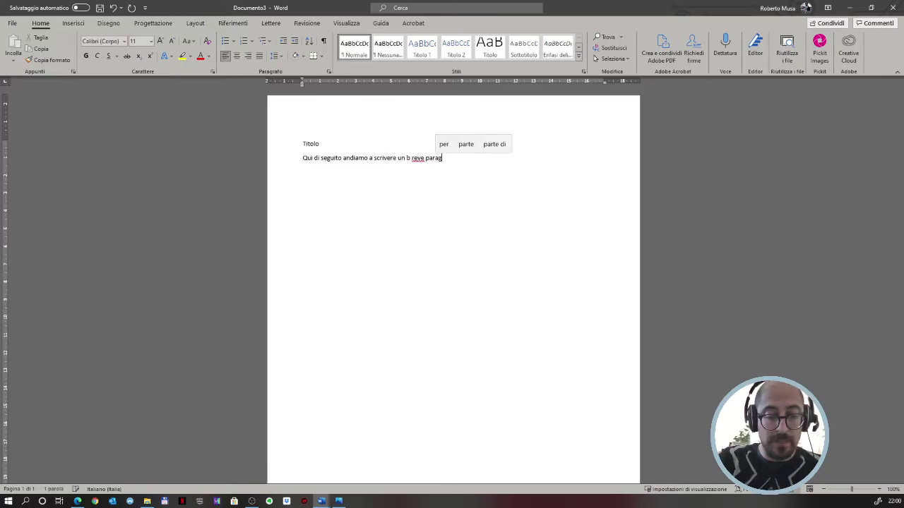
{"action": "type", "text": "rafo che andre"}
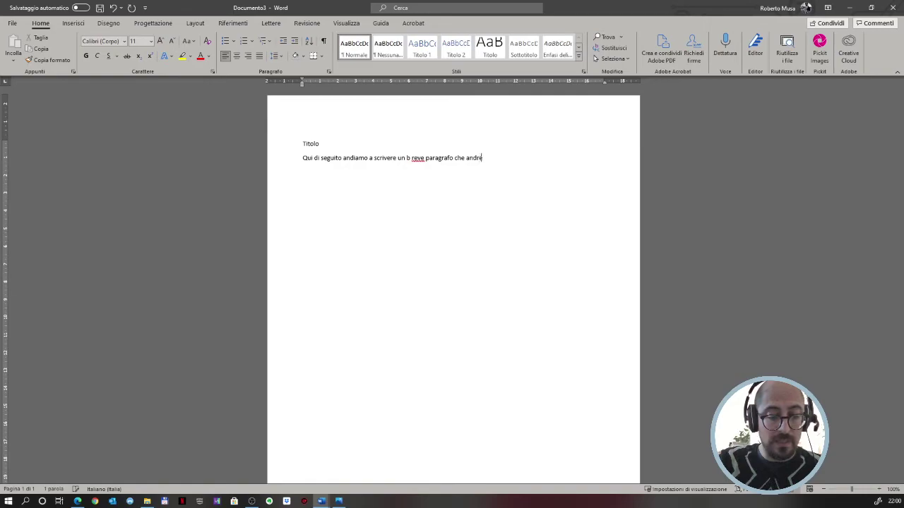
{"action": "type", "text": "mo poi ad al"}
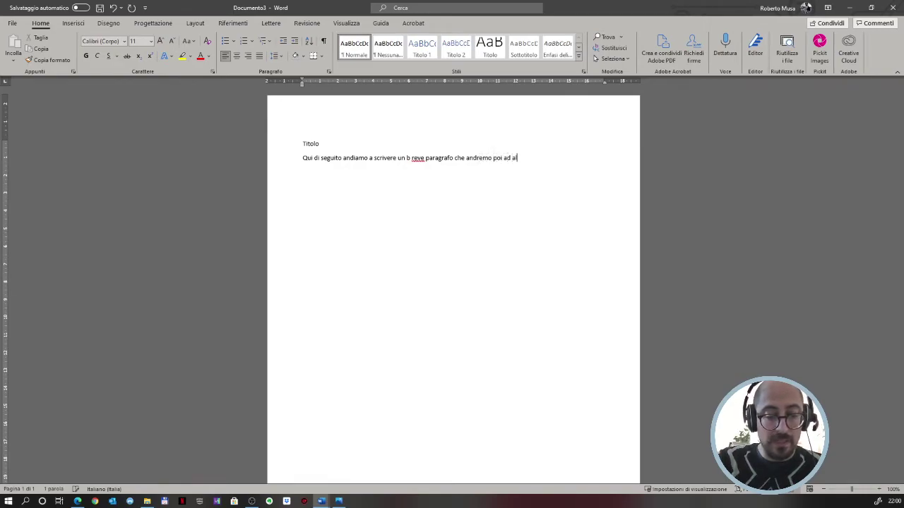
{"action": "type", "text": "terare"}
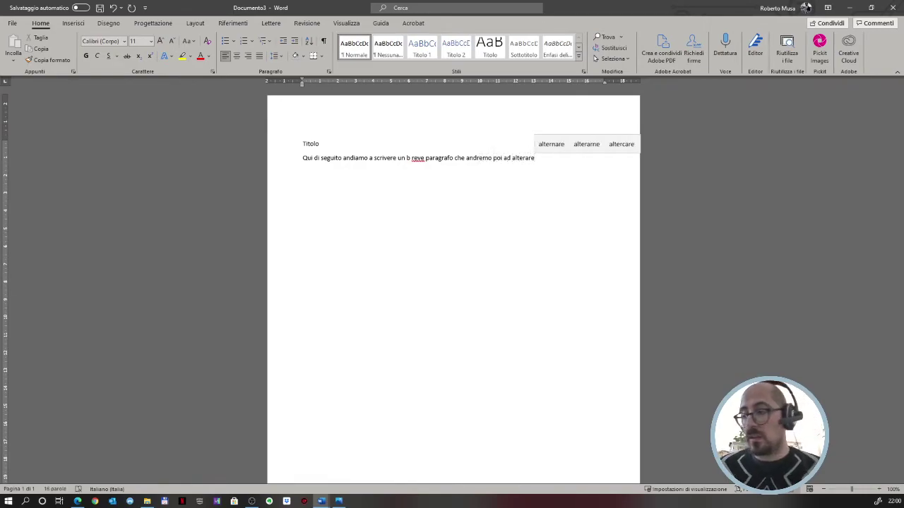
{"action": "type", "text": "."}
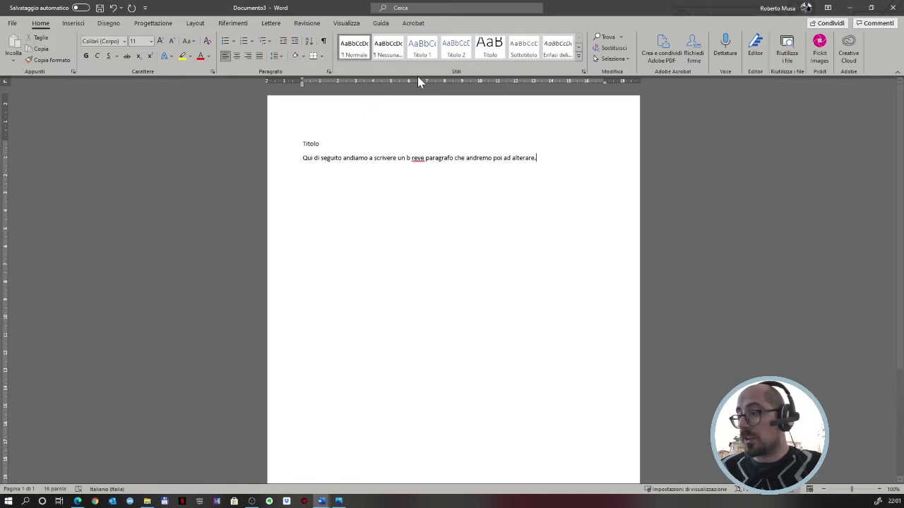
Apply Word's 28 pt Titolo style to the first line 'Titolo'.
{"action": "double_click", "coordinate": [311, 144]}
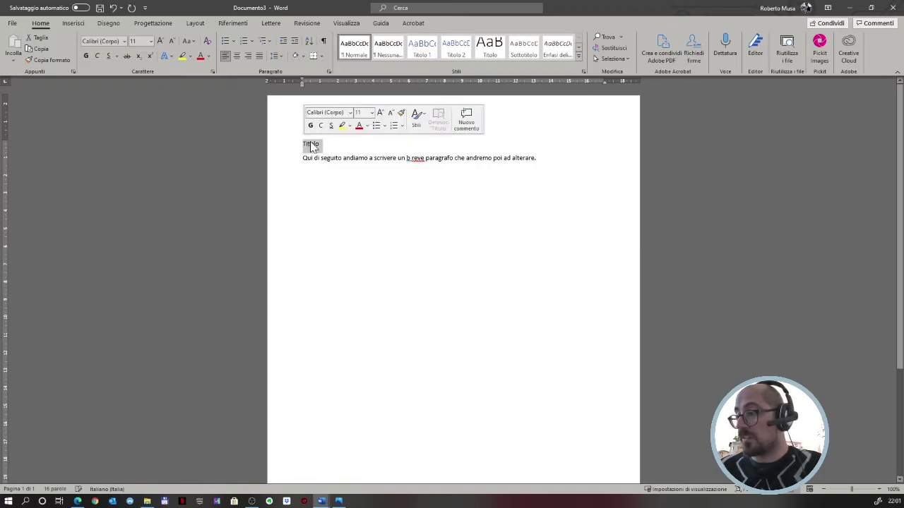
{"action": "left_click", "coordinate": [366, 61]}
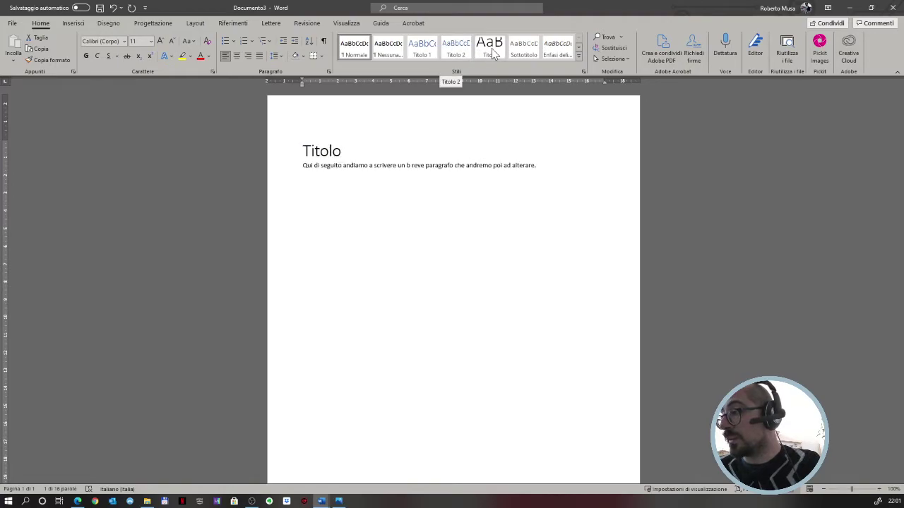
{"action": "left_click", "coordinate": [579, 57]}
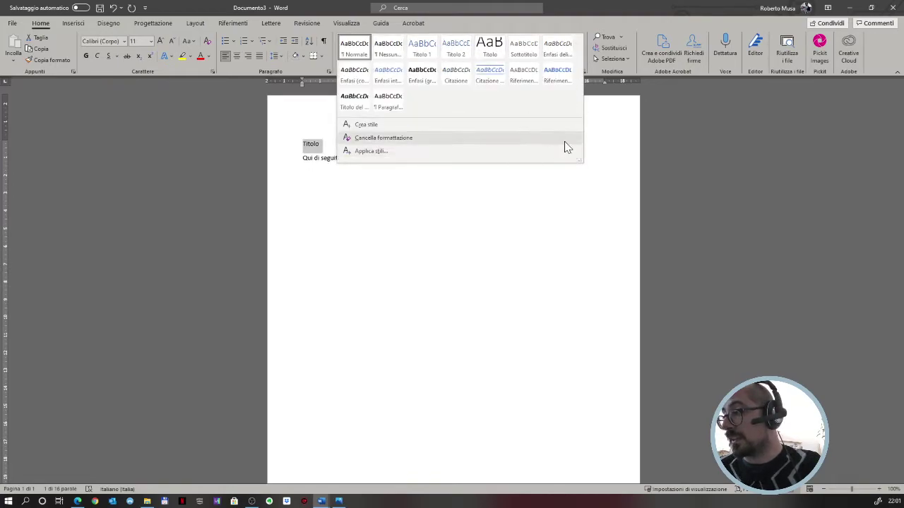
{"action": "left_click", "coordinate": [488, 49]}
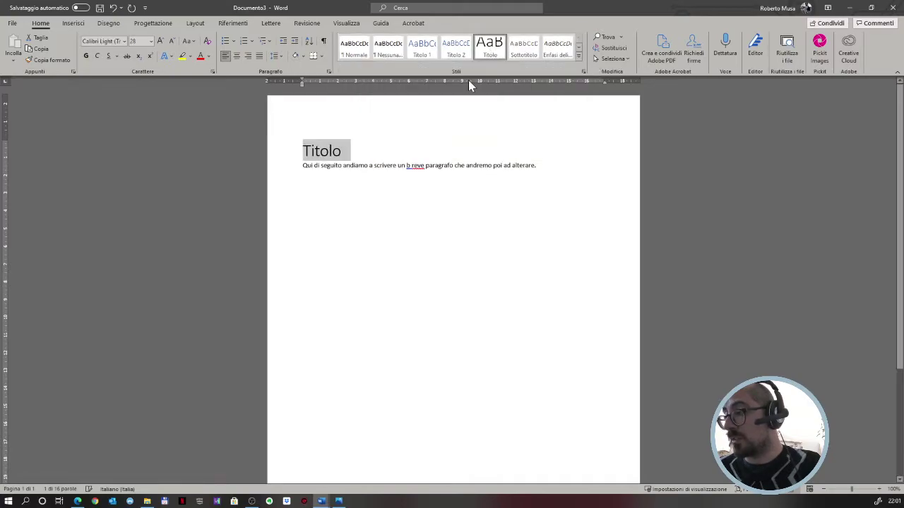
{"action": "key", "text": "Right"}
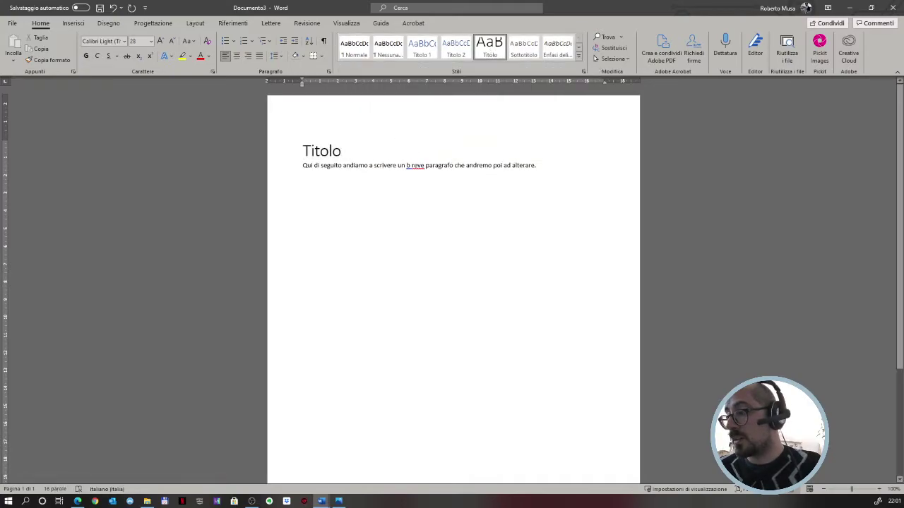
Select the whole body paragraph and set its font size to 18 pt.
{"action": "key", "text": "Down"}
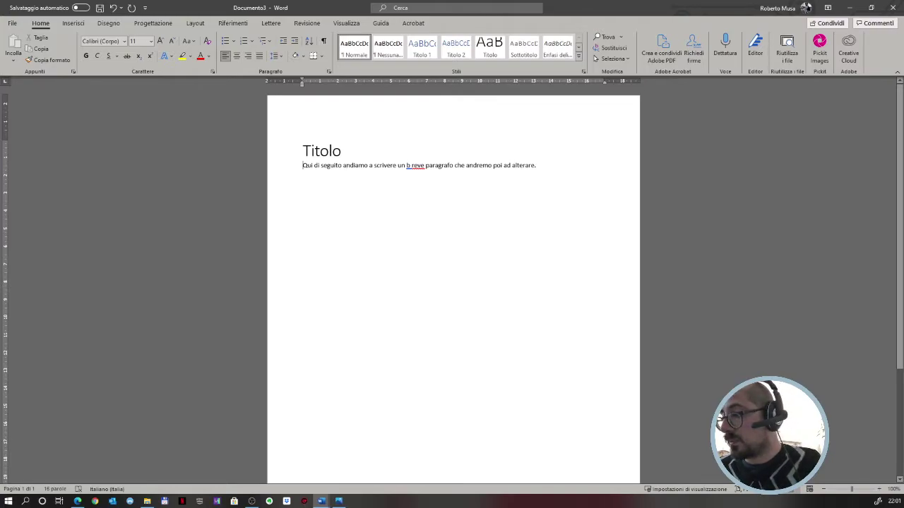
{"action": "left_click_drag", "start_coordinate": [302, 166], "coordinate": [522, 166]}
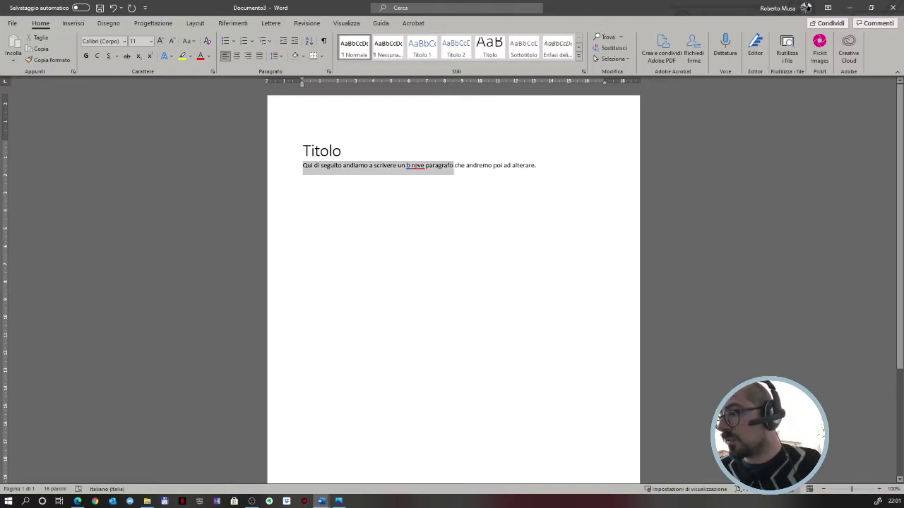
{"action": "left_click", "coordinate": [400, 169]}
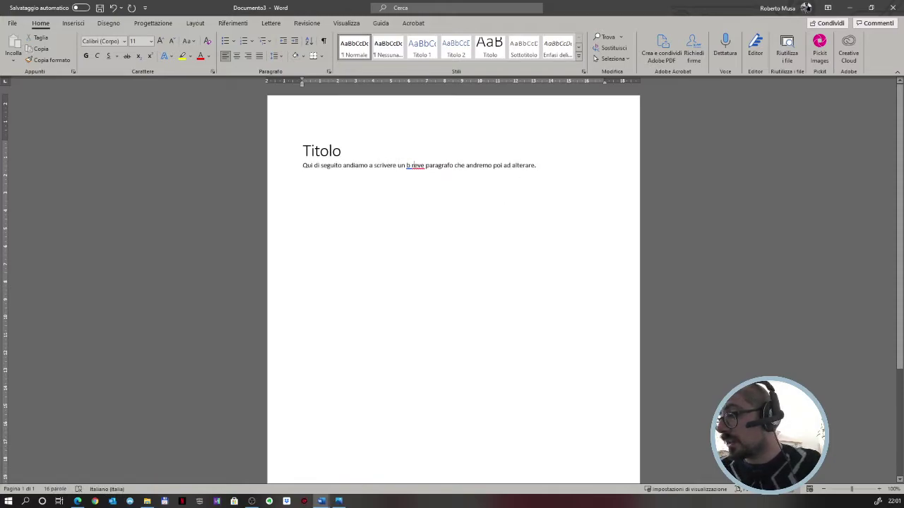
{"action": "left_click_drag", "start_coordinate": [538, 166], "coordinate": [302, 167]}
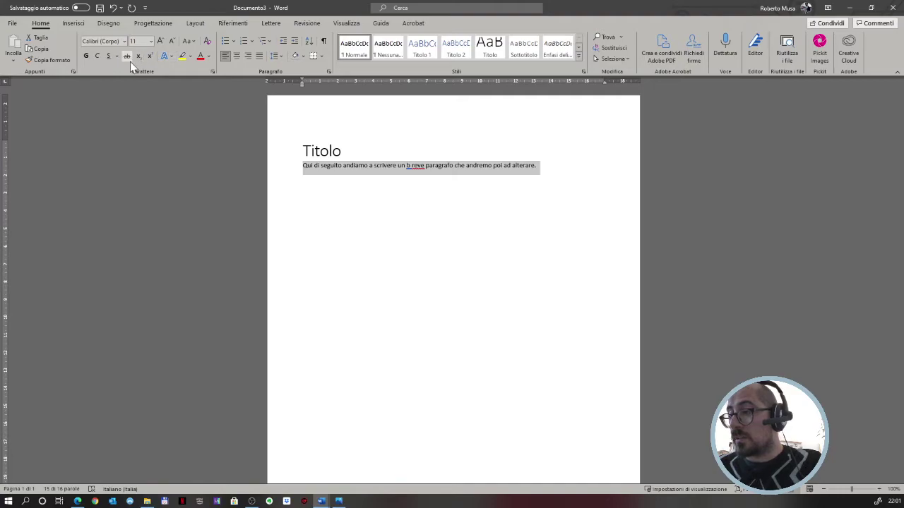
{"action": "left_click", "coordinate": [152, 41]}
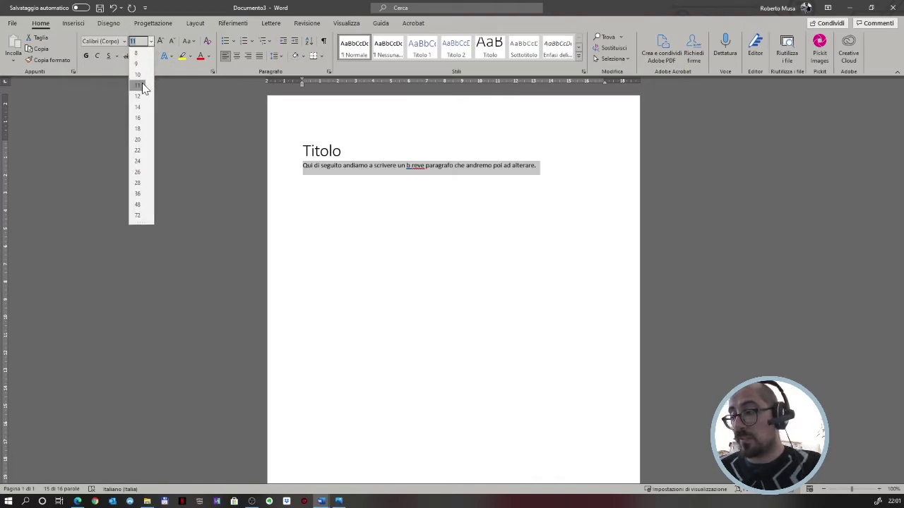
{"action": "left_click", "coordinate": [138, 129]}
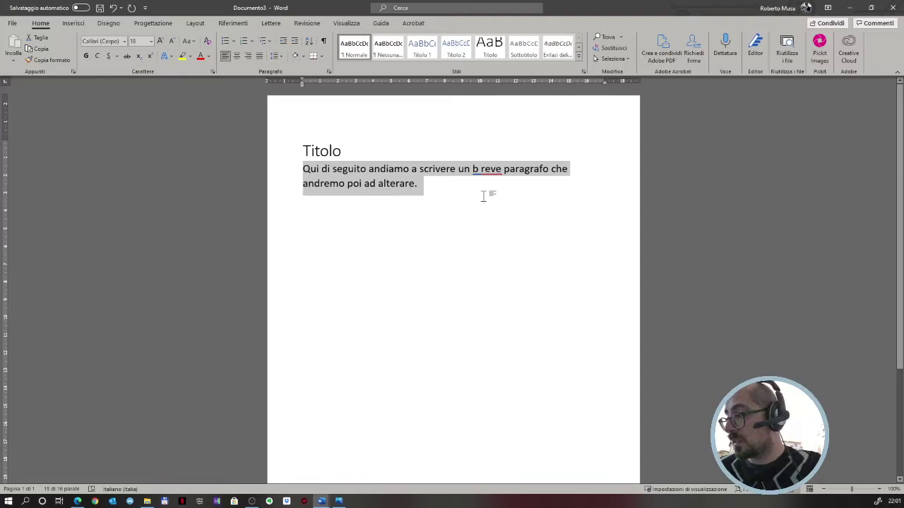
{"action": "key", "text": "Right"}
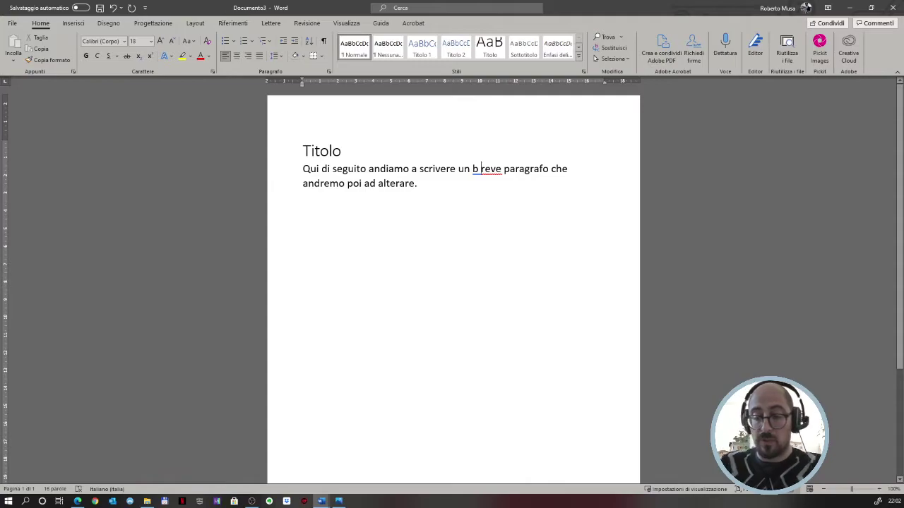
Delete the stray space so 'b reve' reads 'breve'.
{"action": "key", "text": "BackSpace"}
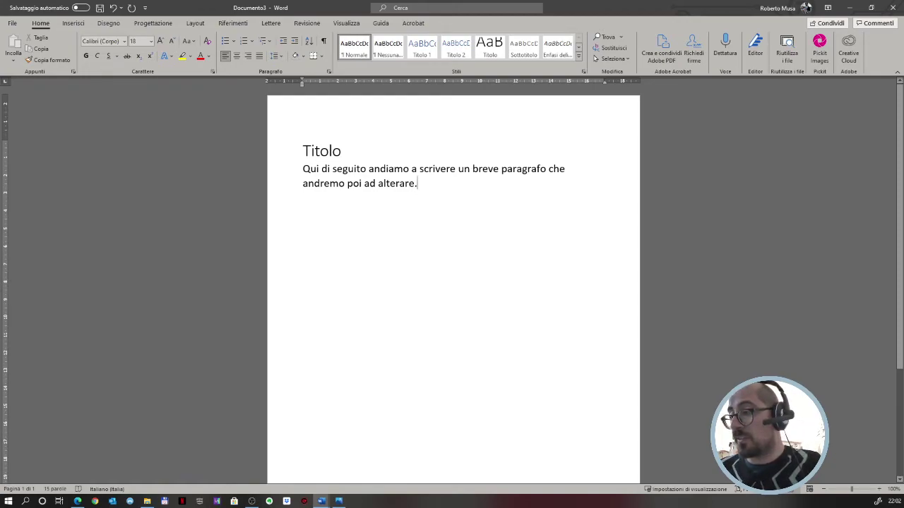
Briefly enlarge the paragraph, return it to 18 pt, and reselect it.
{"action": "left_click_drag", "start_coordinate": [418, 183], "coordinate": [302, 169]}
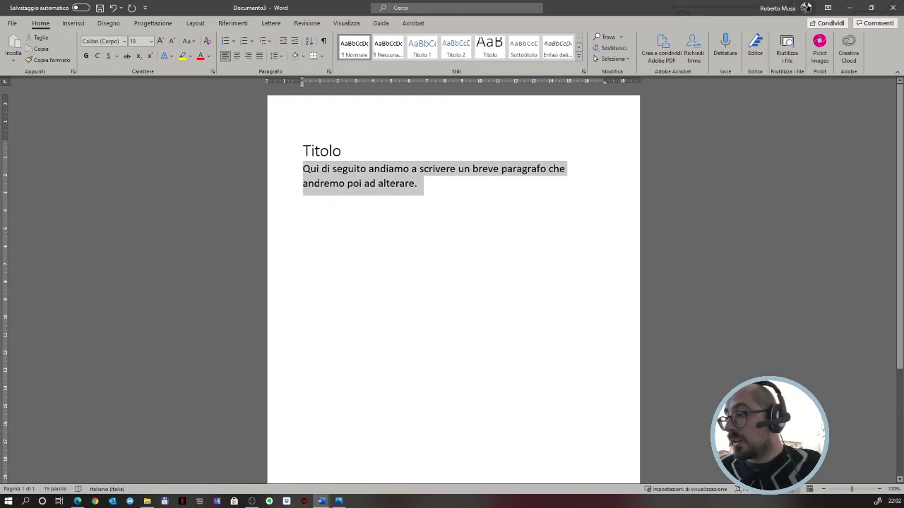
{"action": "left_click", "coordinate": [161, 41]}
{"action": "left_click", "coordinate": [172, 41]}
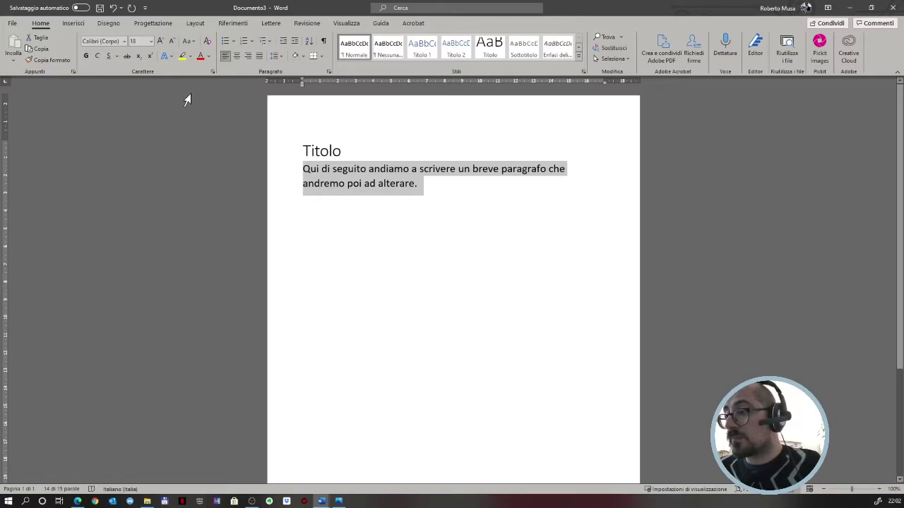
{"action": "key", "text": "ctrl+Home"}
{"action": "key", "text": "shift+Down"}
{"action": "left_click", "coordinate": [358, 153]}
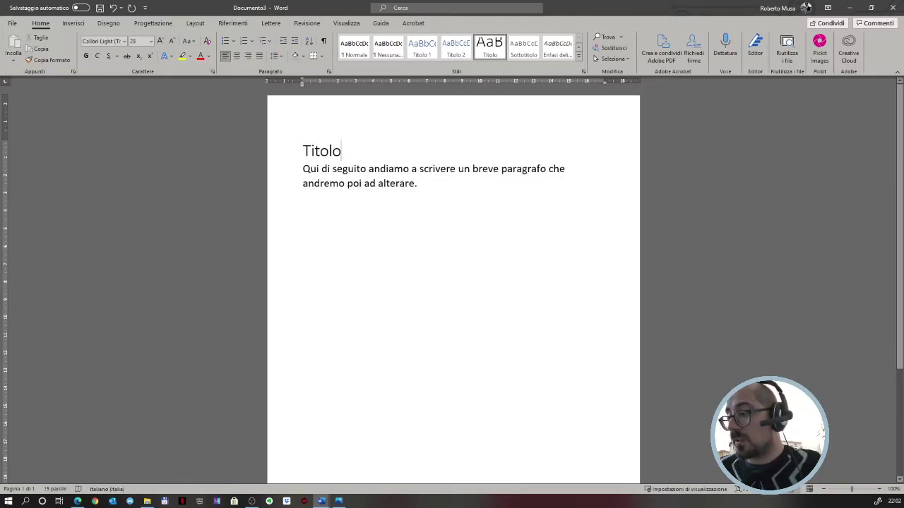
{"action": "left_click", "coordinate": [388, 182]}
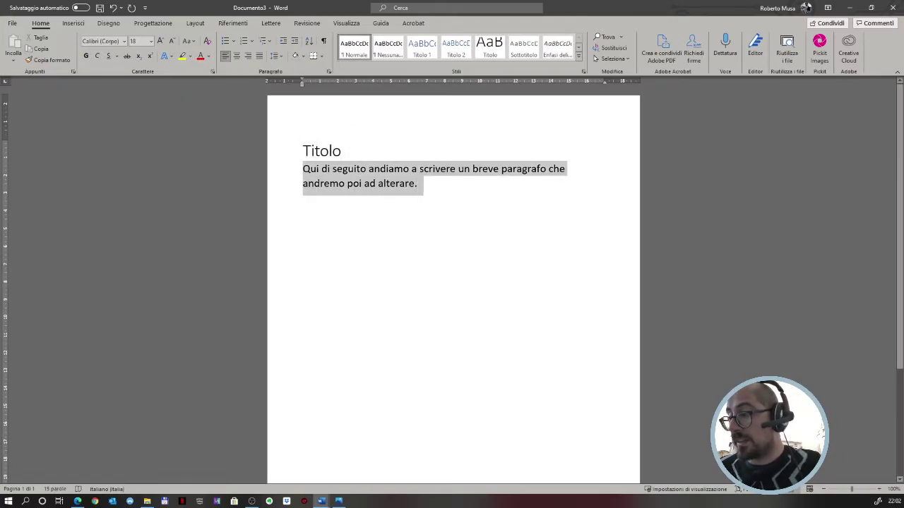
{"action": "left_click_drag", "start_coordinate": [420, 184], "coordinate": [304, 169]}
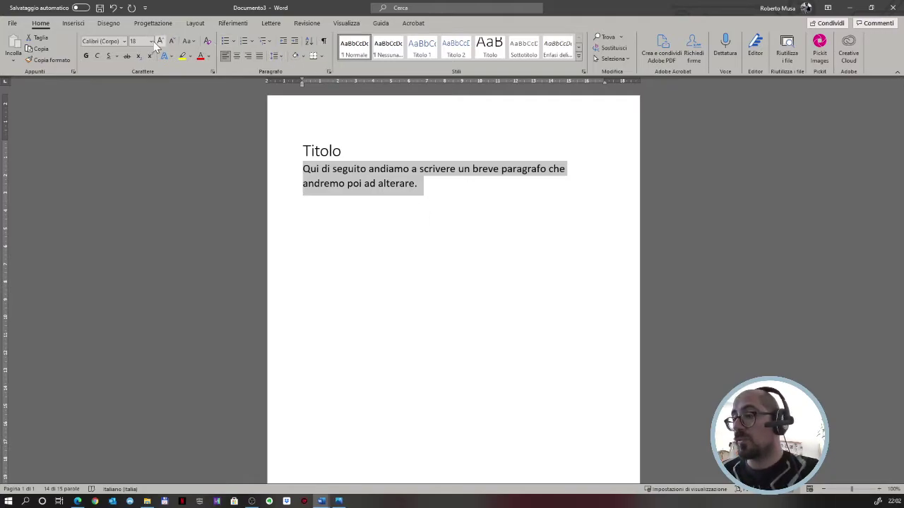
Change the body paragraph's font to Times New Roman.
{"action": "left_click", "coordinate": [119, 41]}
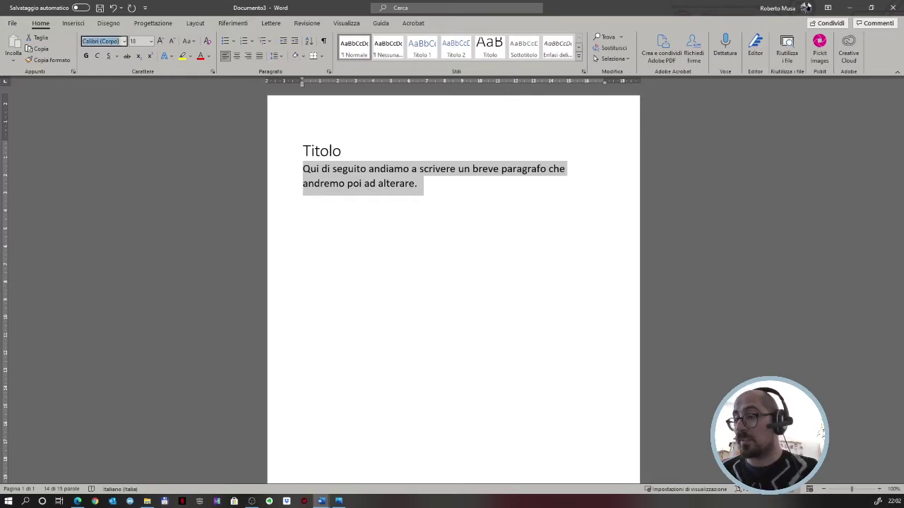
{"action": "type", "text": "Times New Roman"}
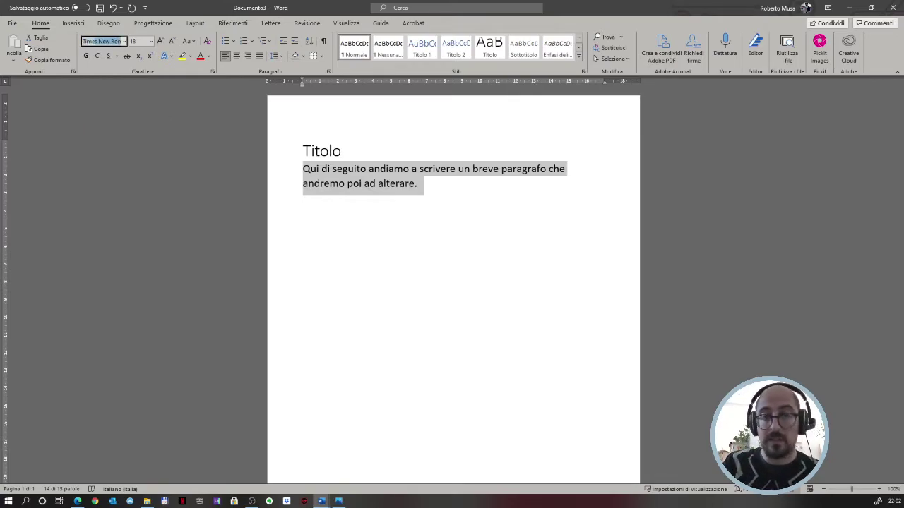
{"action": "key", "text": "Return"}
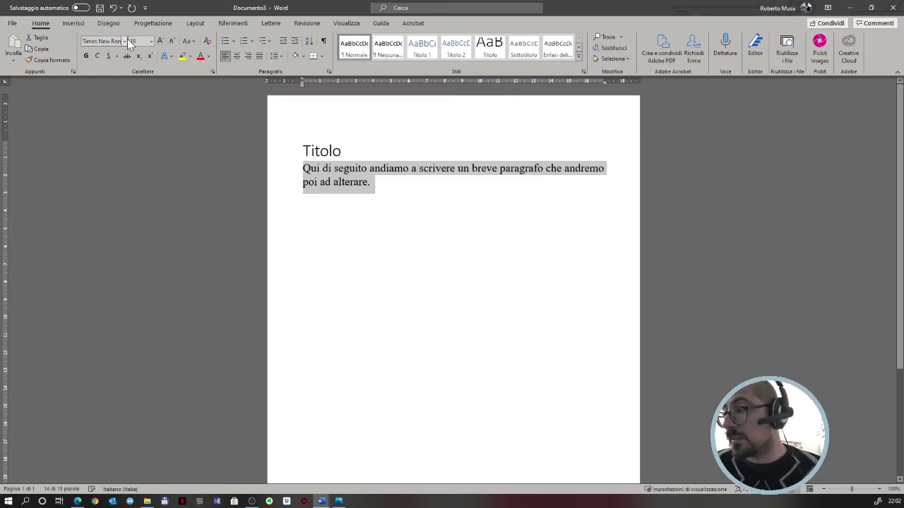
{"action": "left_click_drag", "start_coordinate": [370, 182], "coordinate": [303, 168]}
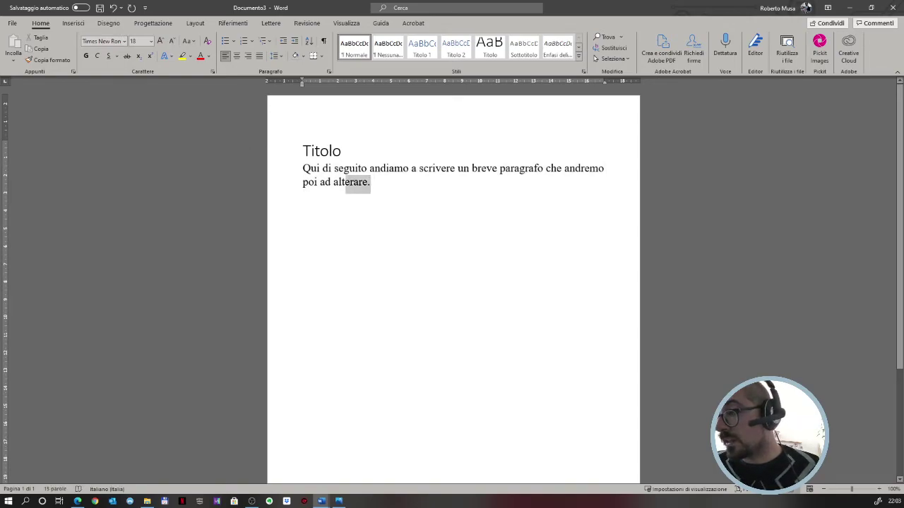
{"action": "left_click", "coordinate": [149, 41]}
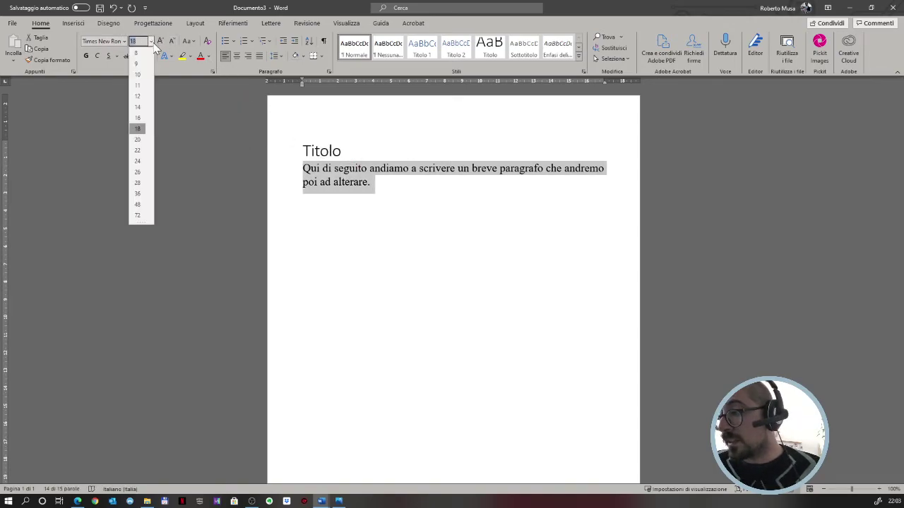
Set the paragraph to 72 pt, then undo it back to 18 pt.
{"action": "left_click", "coordinate": [139, 218]}
{"action": "left_click", "coordinate": [391, 209]}
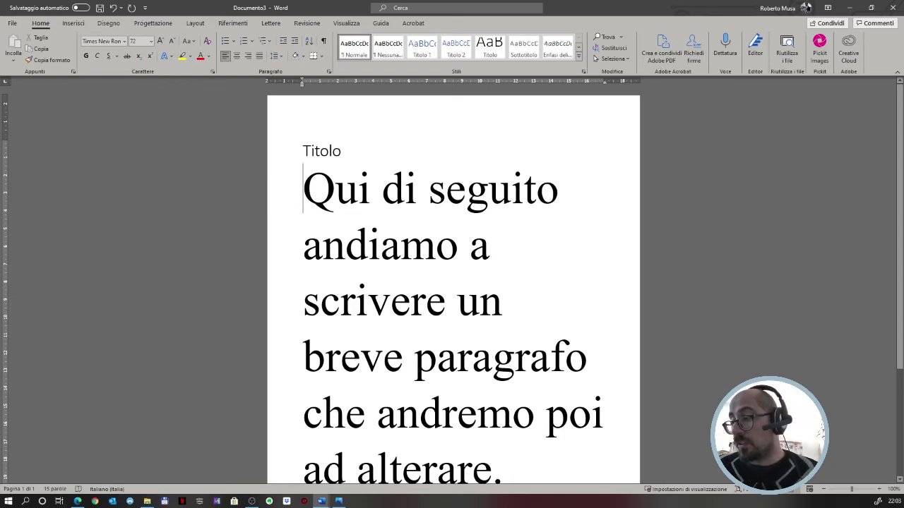
{"action": "left_click", "coordinate": [303, 189]}
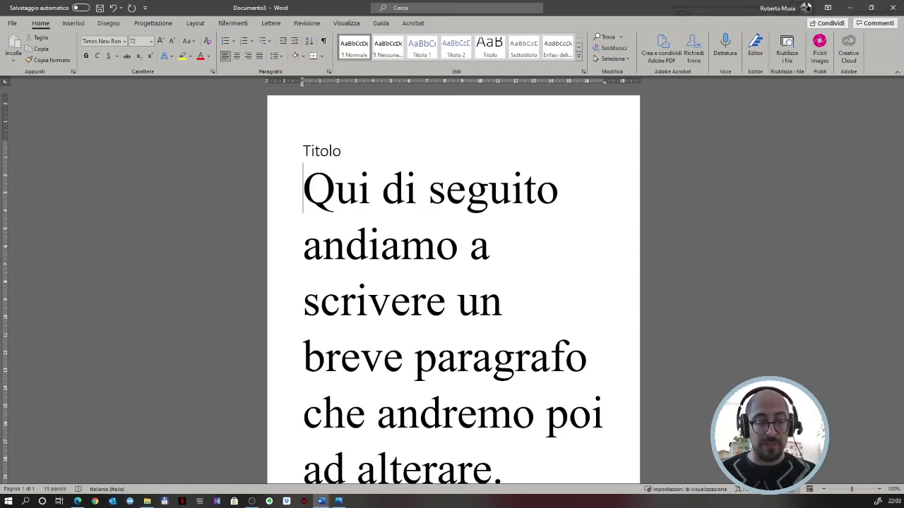
{"action": "key", "text": "ctrl+z"}
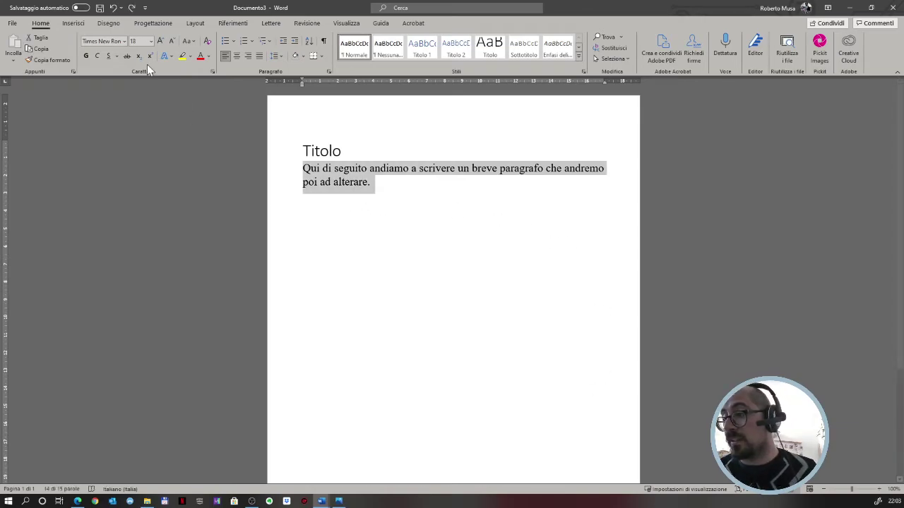
Set the body paragraph in Lucida Handwriting at 72 pt.
{"action": "left_click", "coordinate": [123, 41]}
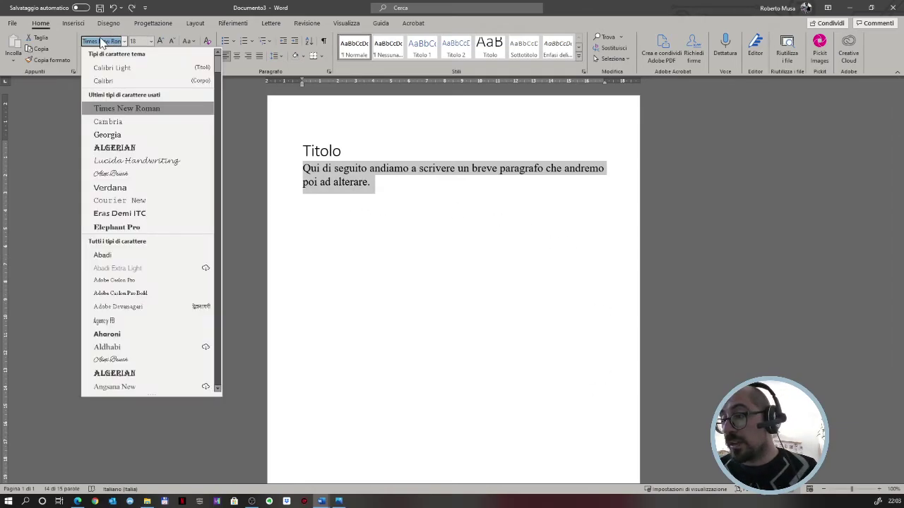
{"action": "left_click", "coordinate": [150, 161]}
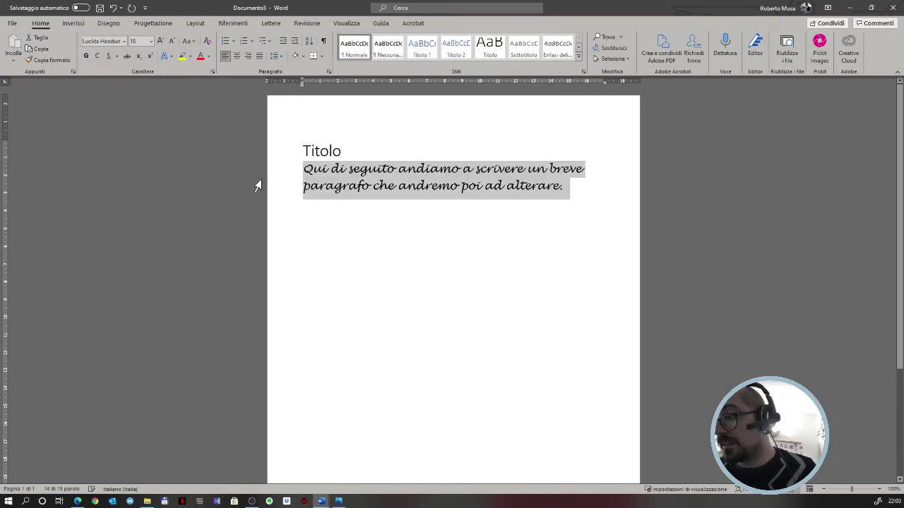
{"action": "left_click", "coordinate": [150, 41]}
{"action": "left_click", "coordinate": [134, 216]}
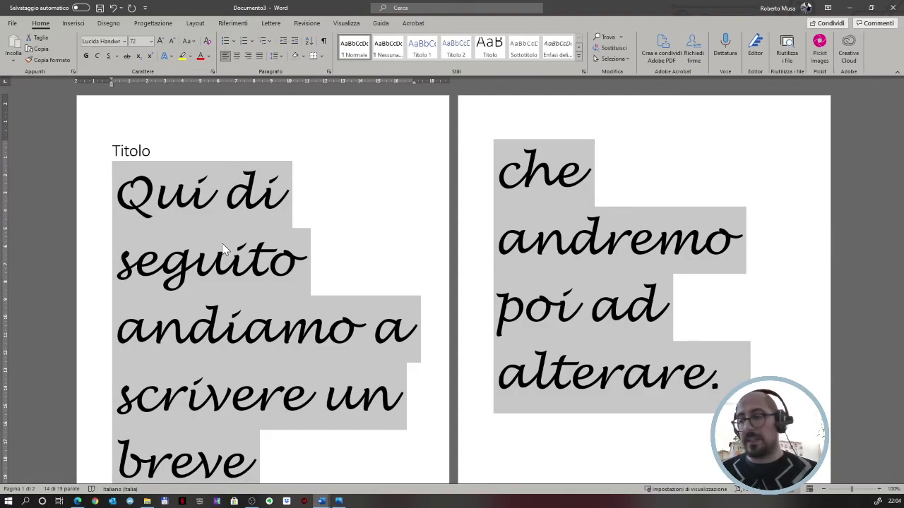
{"action": "left_click", "coordinate": [124, 41]}
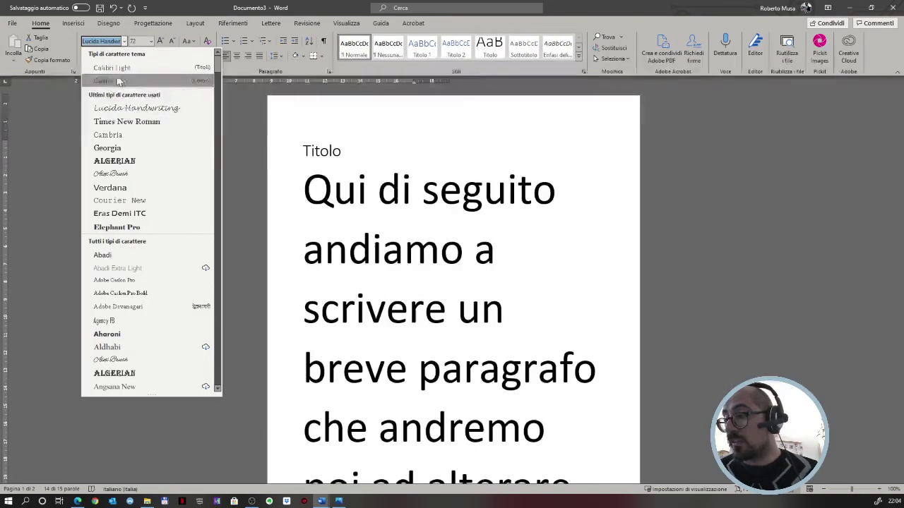
Switch the paragraph to Calibri, then reselect it and apply Verdana.
{"action": "left_click", "coordinate": [107, 81]}
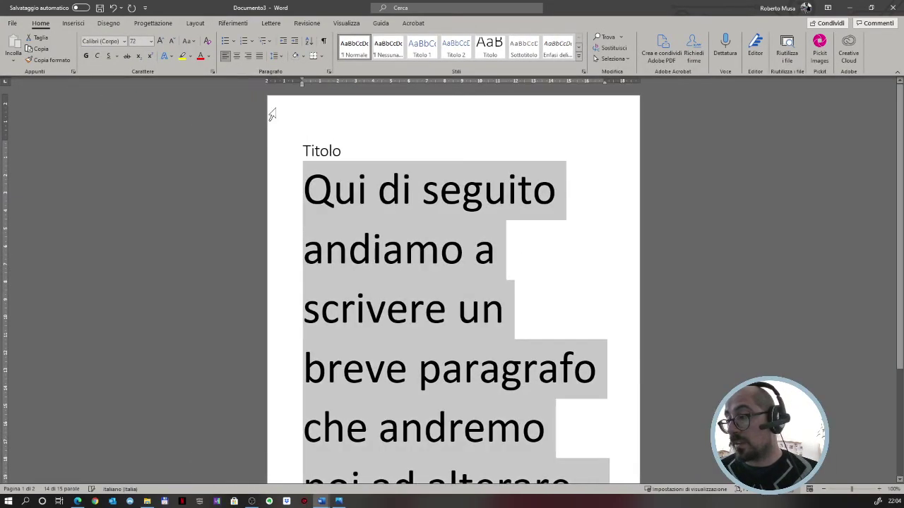
{"action": "left_click", "coordinate": [402, 185]}
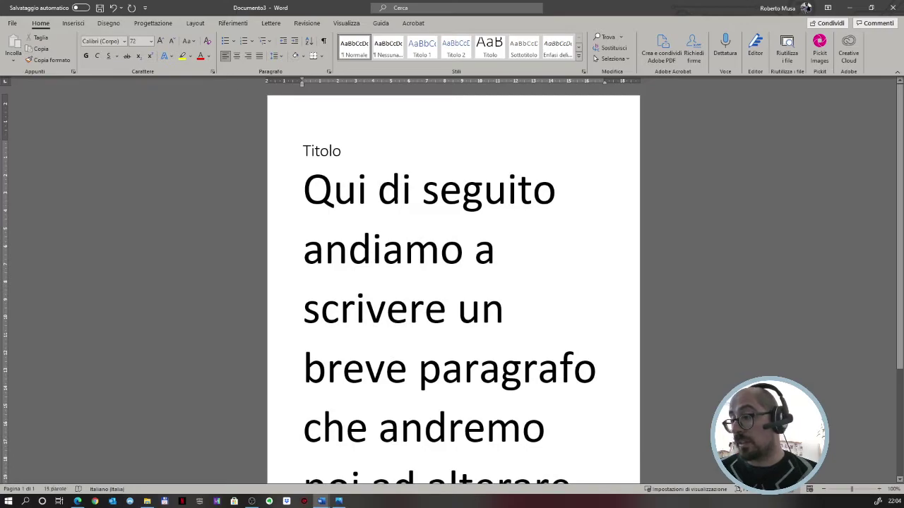
{"action": "left_click_drag", "start_coordinate": [401, 190], "coordinate": [379, 192]}
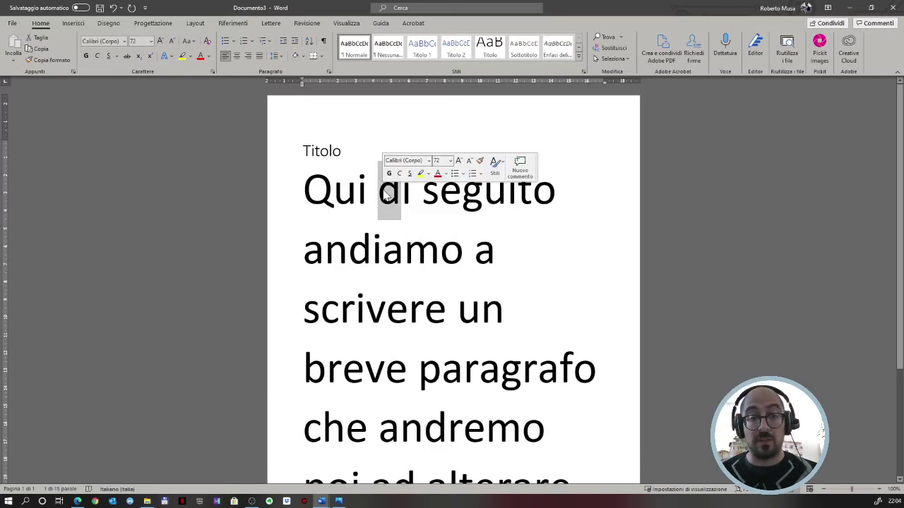
{"action": "left_click", "coordinate": [440, 248]}
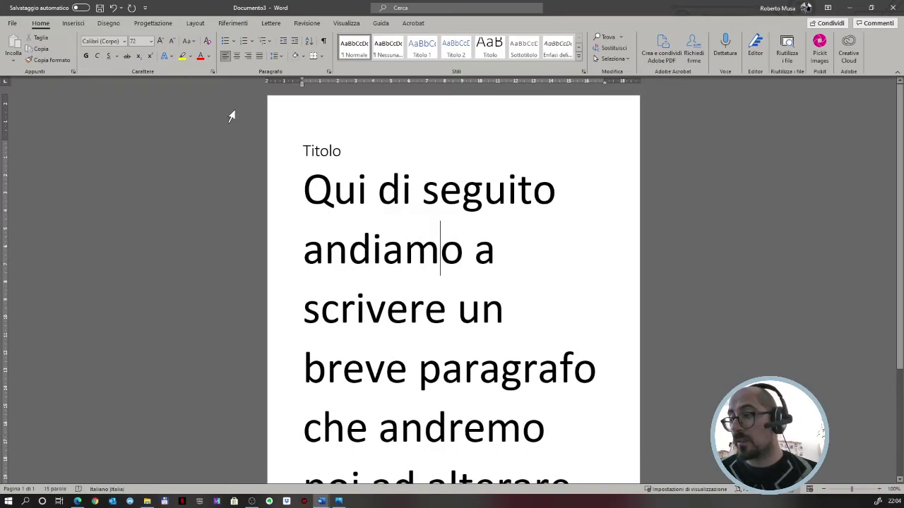
{"action": "triple_click", "coordinate": [440, 249]}
{"action": "scroll", "coordinate": [387, 225], "scroll_direction": "down", "scroll_amount": 3}
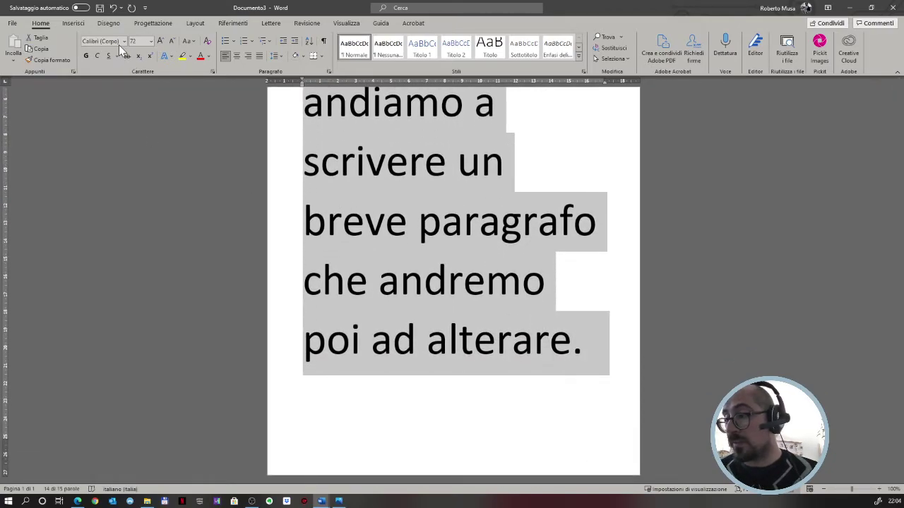
{"action": "type", "text": "Verdana"}
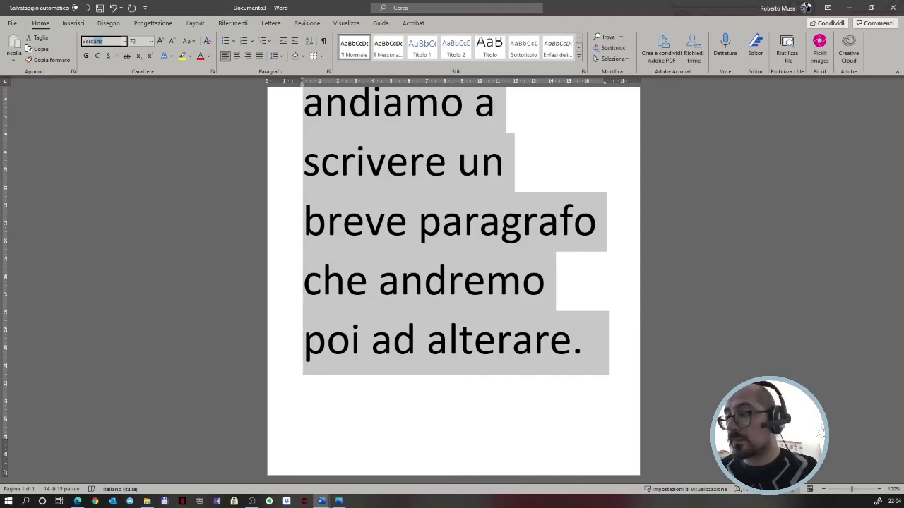
{"action": "key", "text": "Return"}
{"action": "scroll", "coordinate": [372, 177], "scroll_direction": "up", "scroll_amount": 2}
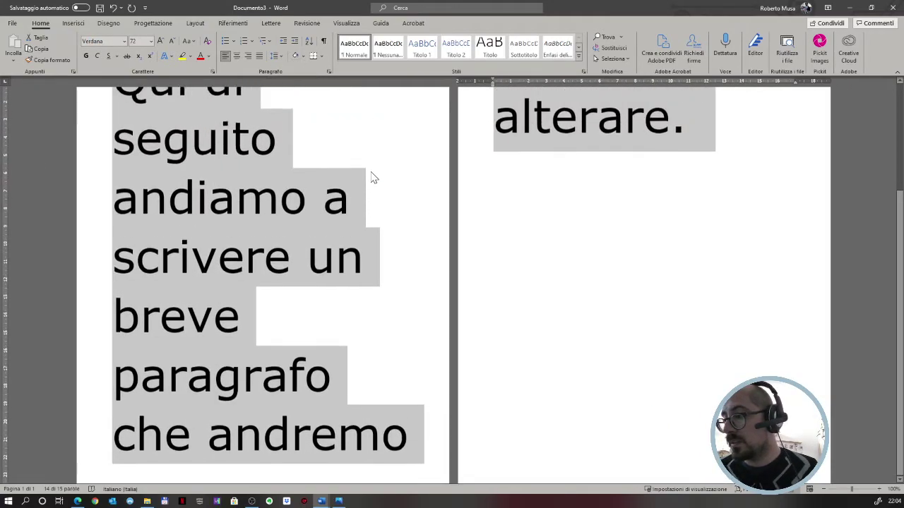
{"action": "left_click", "coordinate": [183, 197]}
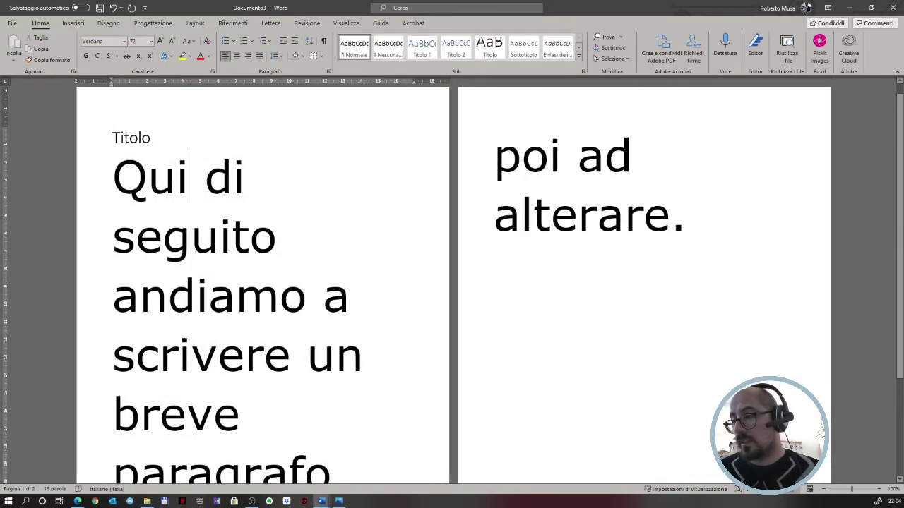
Select the Verdana paragraph with Ctrl+Shift+arrows and set its font size to 16.
{"action": "key", "text": "Home"}
{"action": "key", "text": "ctrl+shift+Right"}
{"action": "key", "text": "ctrl+shift+Right"}
{"action": "key", "text": "ctrl+shift+Down"}
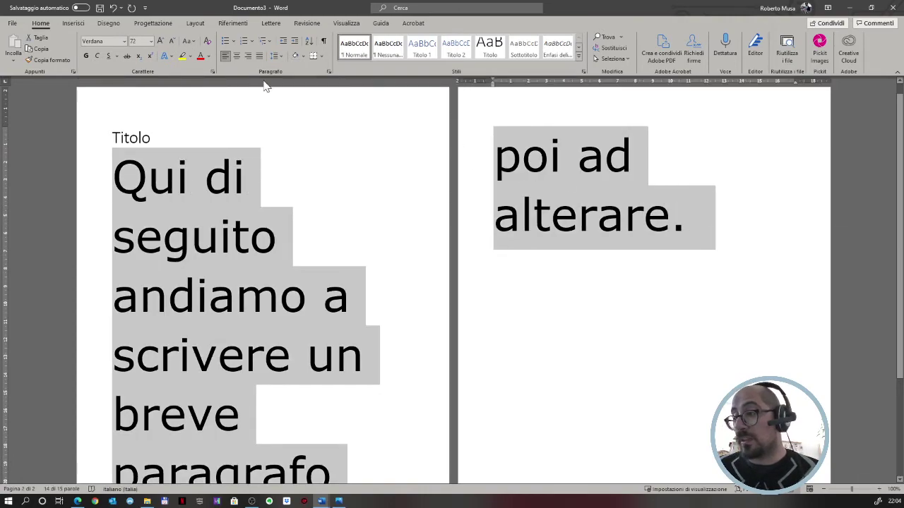
{"action": "left_click", "coordinate": [151, 40]}
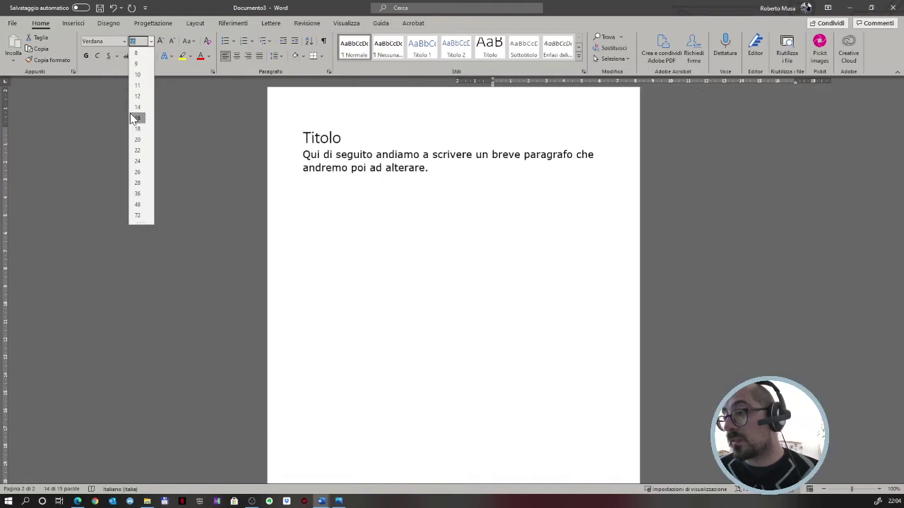
{"action": "left_click", "coordinate": [127, 120]}
{"action": "key", "text": "ctrl+z"}
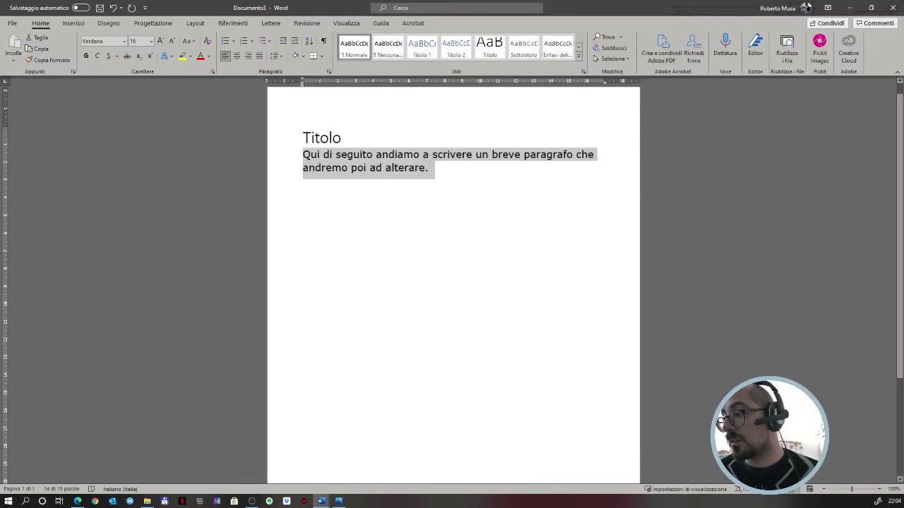
{"action": "left_click", "coordinate": [460, 232]}
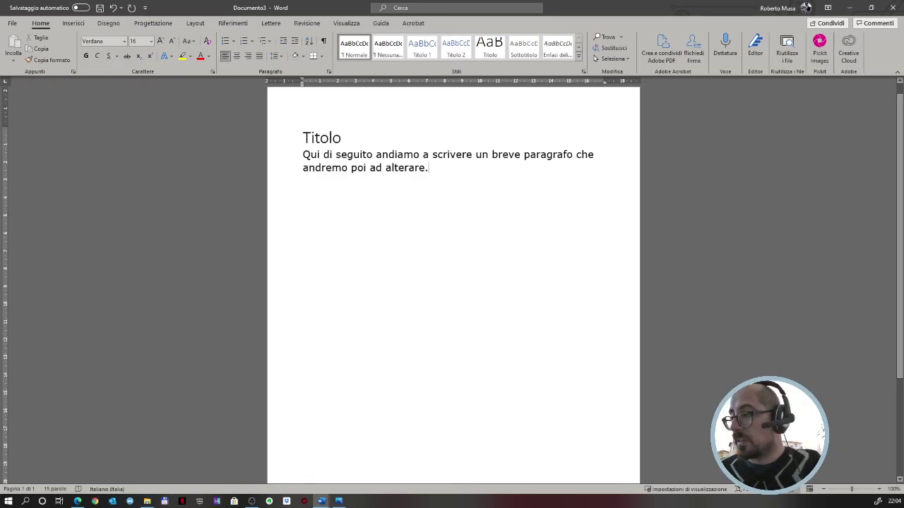
Try selections in the paragraph, ending with the words 'breve paragrafo' selected.
{"action": "left_click_drag", "start_coordinate": [427, 167], "coordinate": [302, 154]}
{"action": "left_click", "coordinate": [352, 165]}
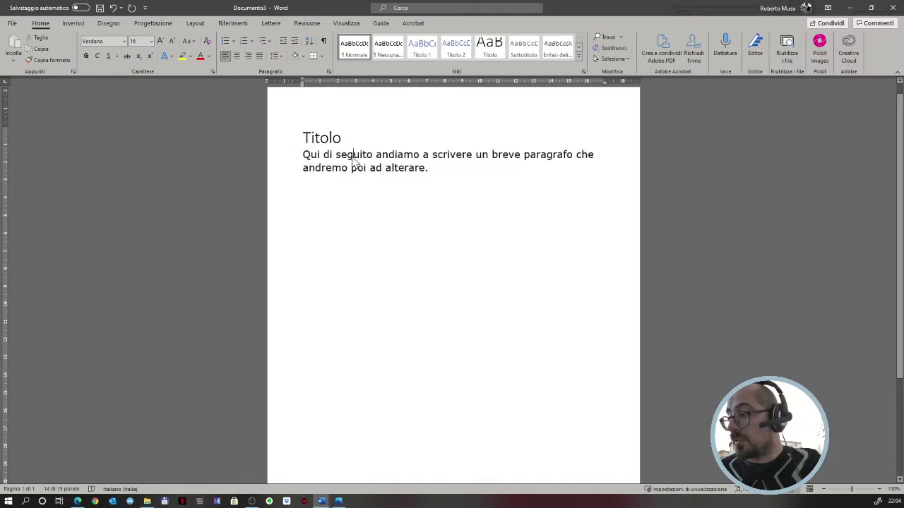
{"action": "double_click", "coordinate": [353, 155]}
{"action": "left_click", "coordinate": [429, 168]}
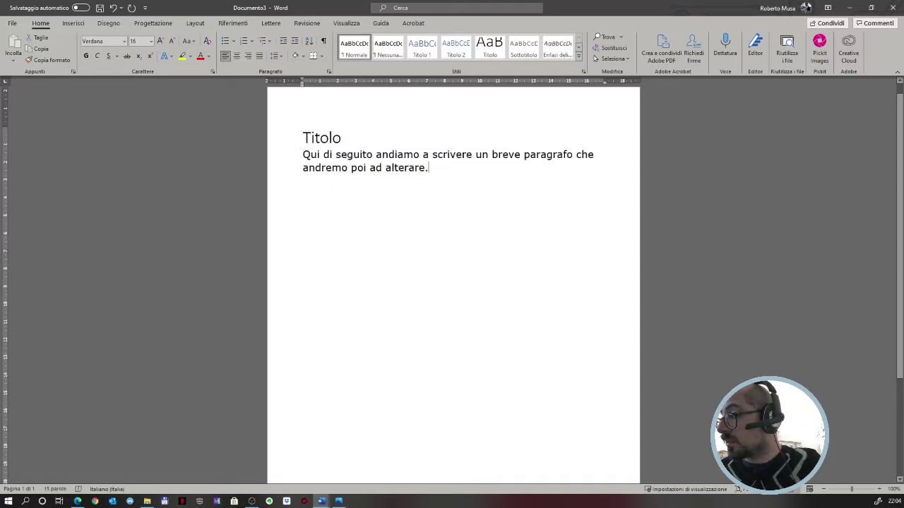
{"action": "left_click_drag", "start_coordinate": [492, 154], "coordinate": [573, 154]}
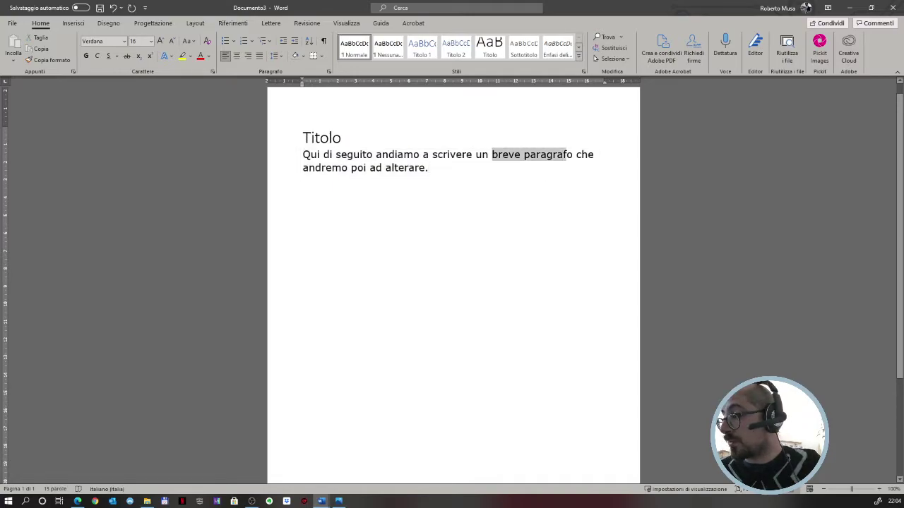
Bold 'breve paragrafo', then set the whole paragraph to 22 pt.
{"action": "left_click", "coordinate": [86, 55]}
{"action": "left_click", "coordinate": [428, 167]}
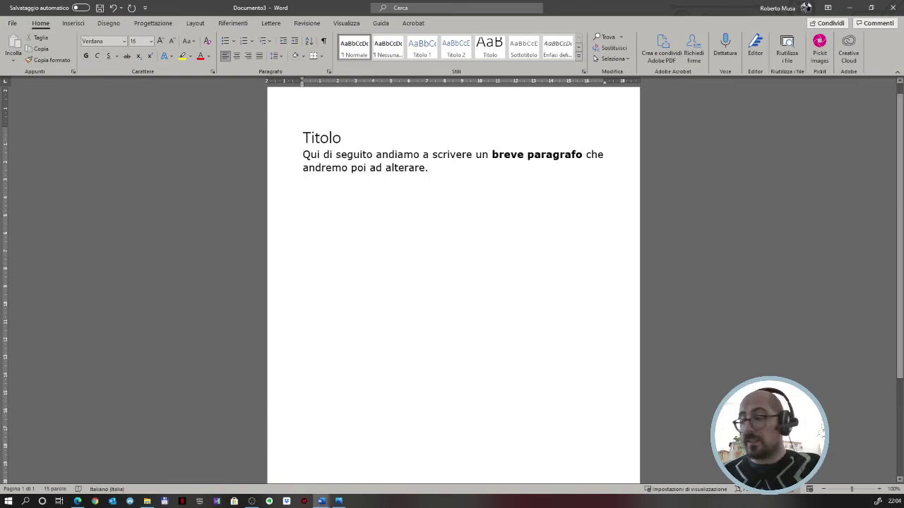
{"action": "left_click_drag", "start_coordinate": [430, 169], "coordinate": [319, 156]}
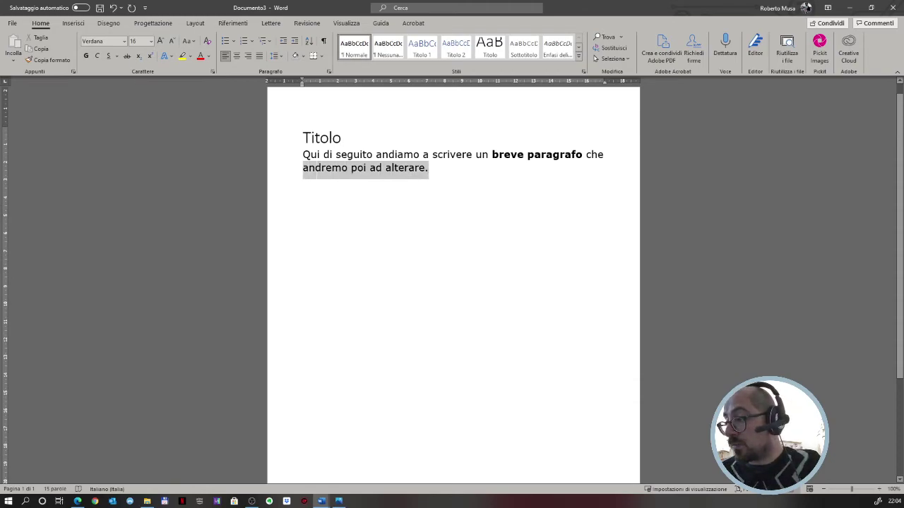
{"action": "left_click", "coordinate": [151, 40]}
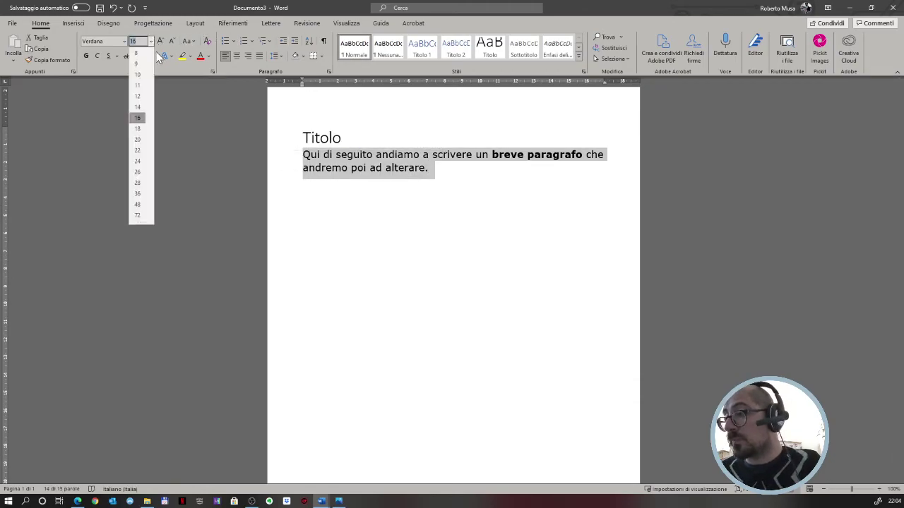
{"action": "left_click", "coordinate": [138, 153]}
{"action": "key", "text": "Right"}
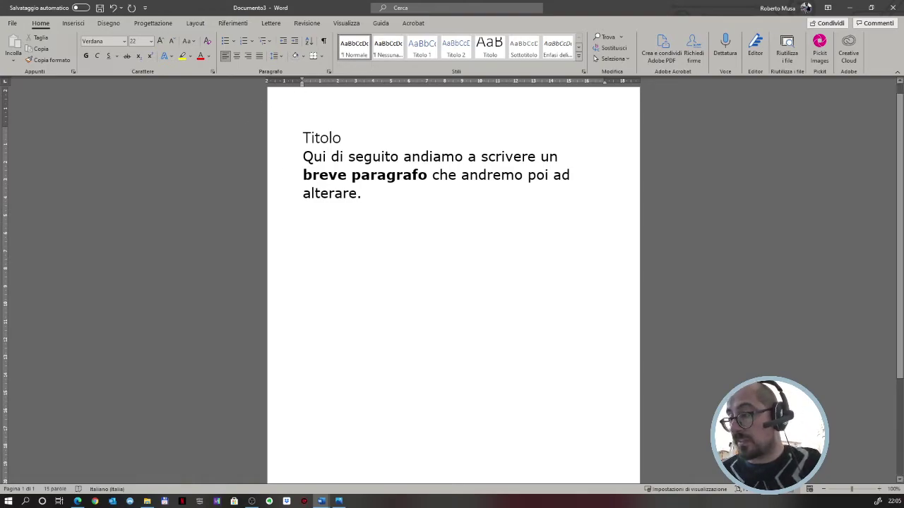
Move back into the bold words and start reselecting 'breve paragrafo'.
{"action": "key", "text": "Up"}
{"action": "key", "text": "Right"}
{"action": "key", "text": "Right"}
{"action": "key", "text": "Right"}
{"action": "key", "text": "shift+Left"}
{"action": "key", "text": "shift+Left"}
Turn bold off on 'breve paragrafo', make it italic, then reselect those words.
{"action": "key", "text": "shift+Left"}
{"action": "key", "text": "shift+Left"}
{"action": "key", "text": "shift+Left"}
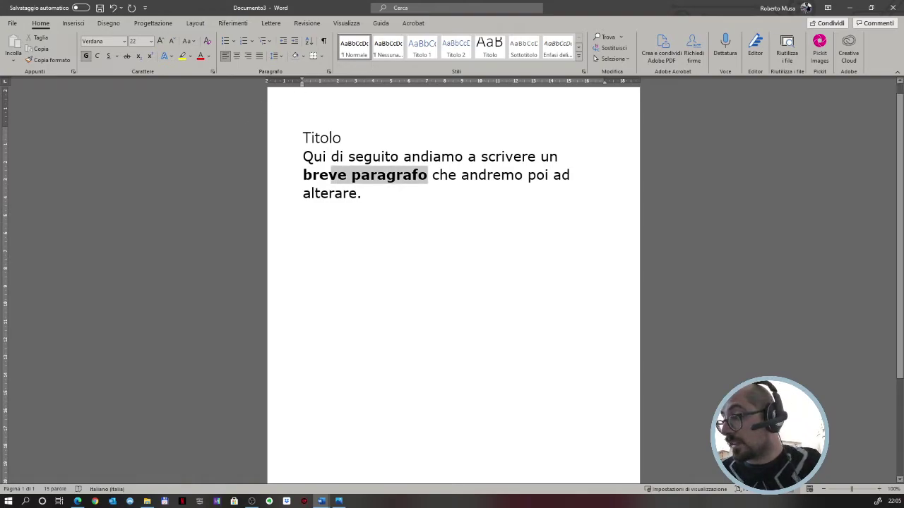
{"action": "key", "text": "shift+Left"}
{"action": "key", "text": "shift+Left"}
{"action": "key", "text": "shift+Left"}
{"action": "mouse_move", "coordinate": [313, 177]}
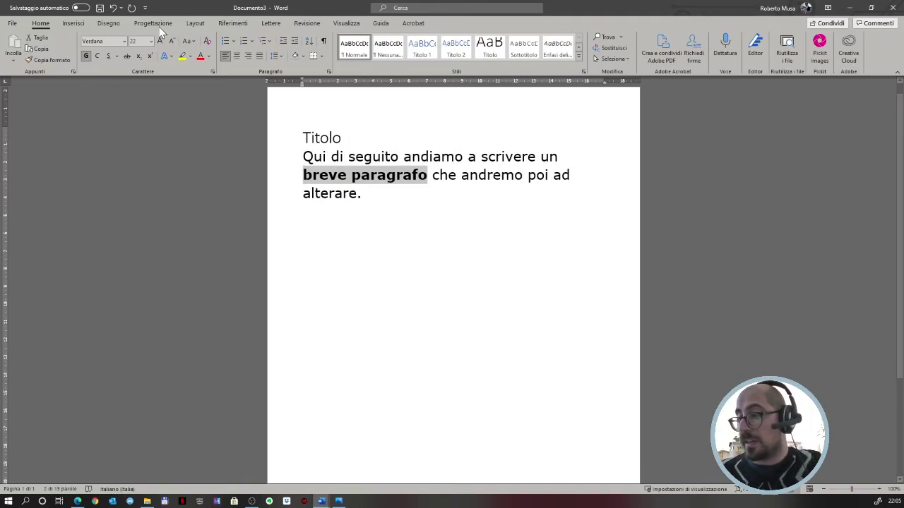
{"action": "left_click", "coordinate": [86, 56]}
{"action": "left_click", "coordinate": [86, 57]}
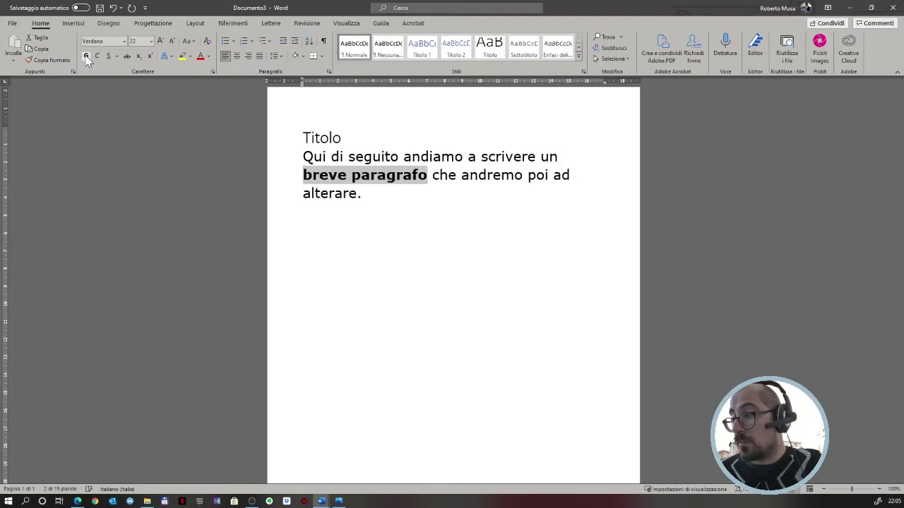
{"action": "left_click", "coordinate": [87, 57]}
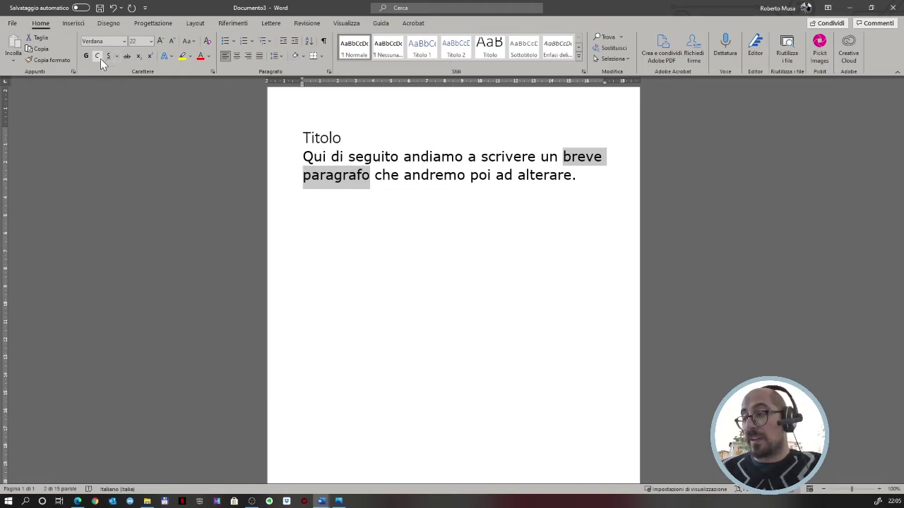
{"action": "left_click", "coordinate": [100, 59]}
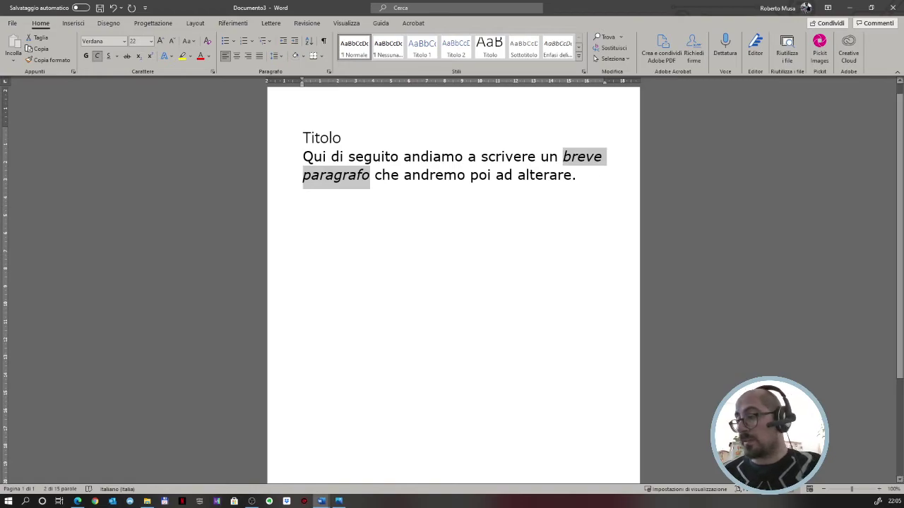
{"action": "left_click", "coordinate": [600, 193]}
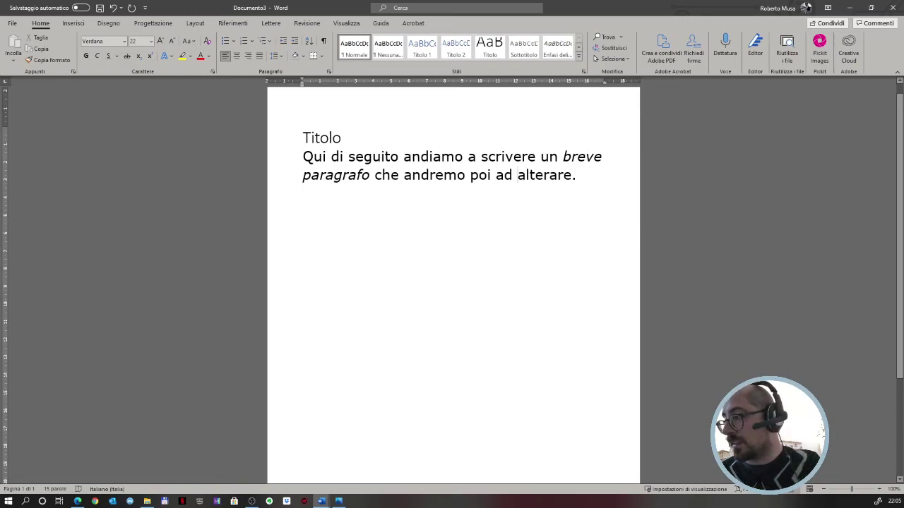
{"action": "left_click_drag", "start_coordinate": [563, 157], "coordinate": [370, 173]}
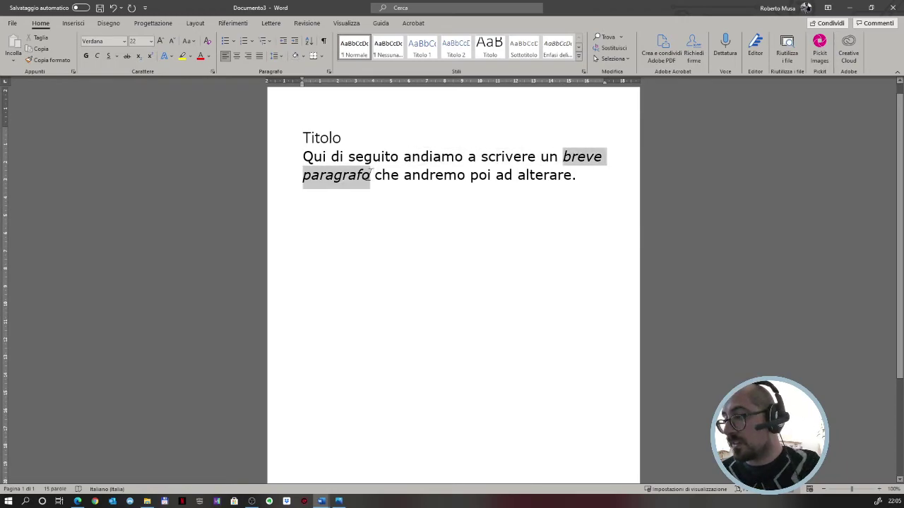
Remove italic from 'breve paragrafo', try underline, then strike the words through.
{"action": "left_click", "coordinate": [97, 57]}
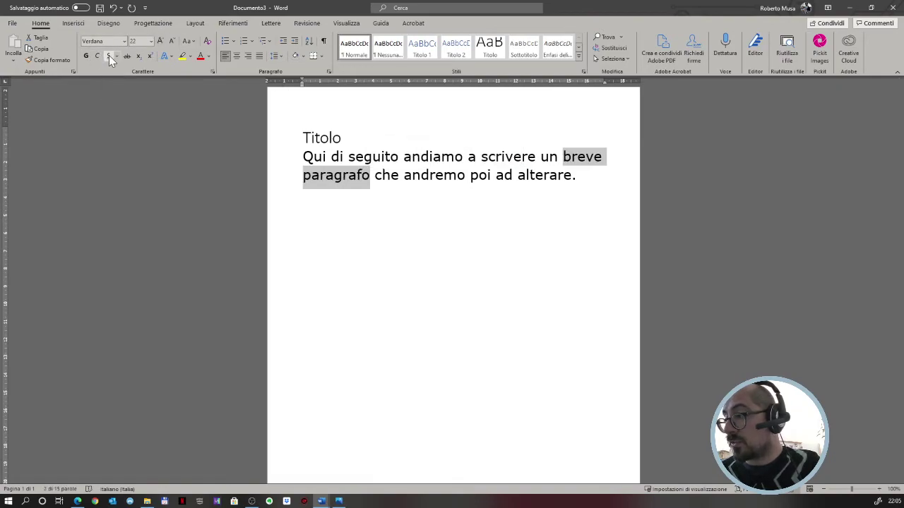
{"action": "left_click", "coordinate": [109, 55]}
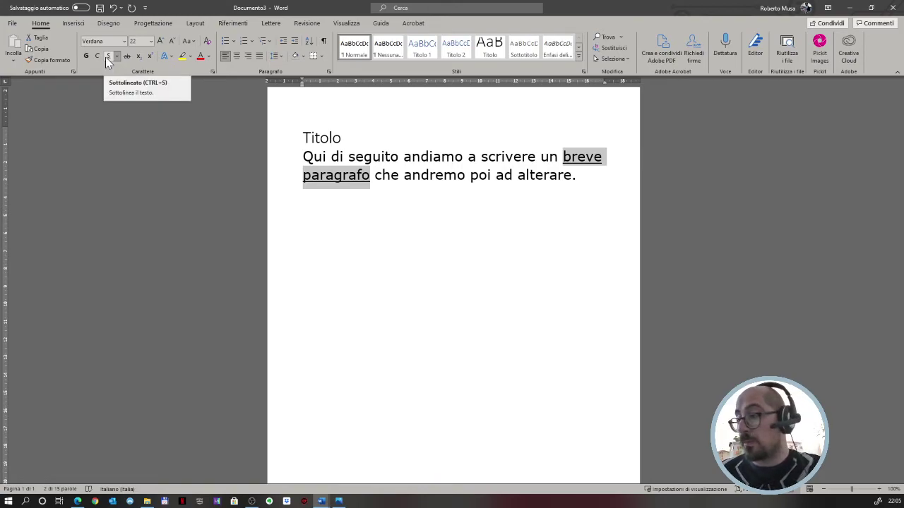
{"action": "left_click", "coordinate": [108, 57]}
{"action": "left_click", "coordinate": [127, 56]}
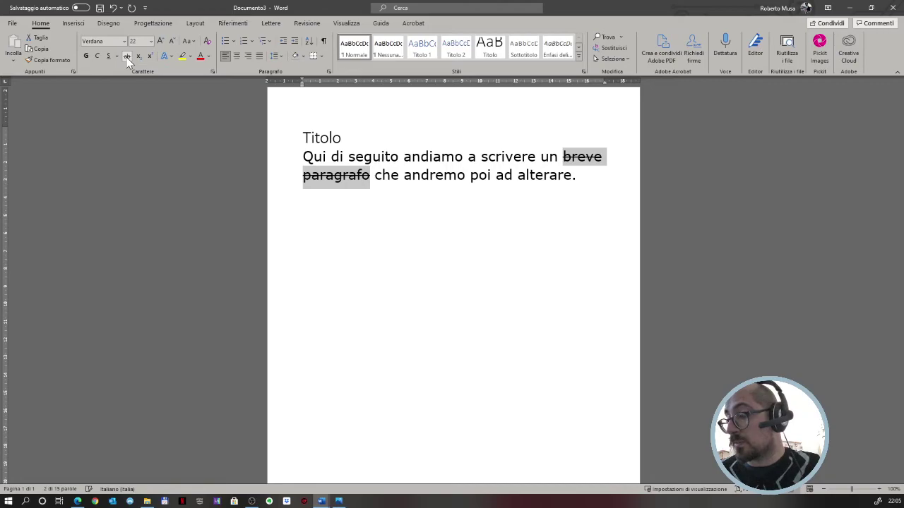
{"action": "left_click", "coordinate": [506, 175]}
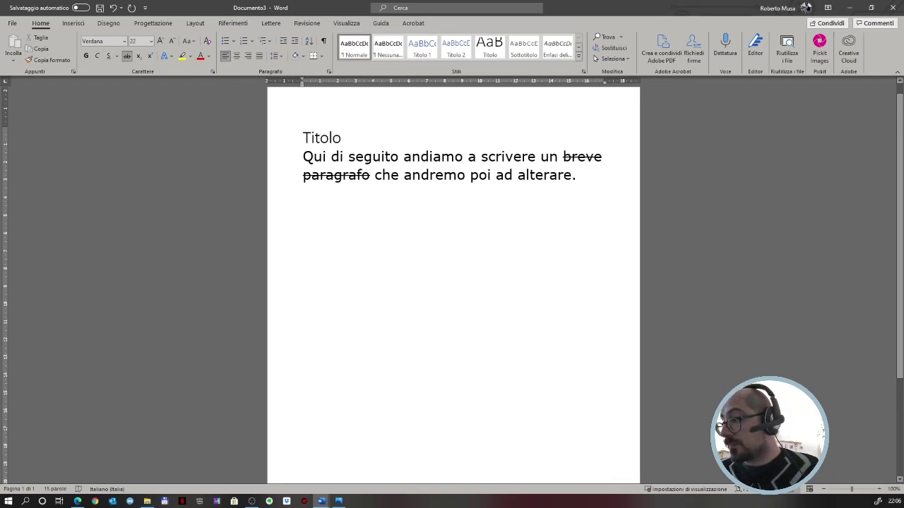
Apply and then remove strikethrough across the whole paragraph, leaving plain text.
{"action": "triple_click", "coordinate": [438, 174]}
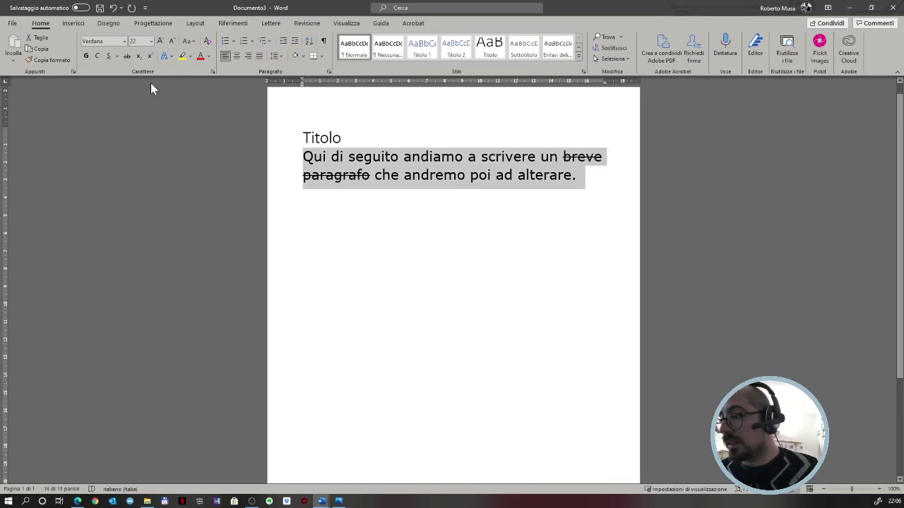
{"action": "left_click", "coordinate": [127, 56]}
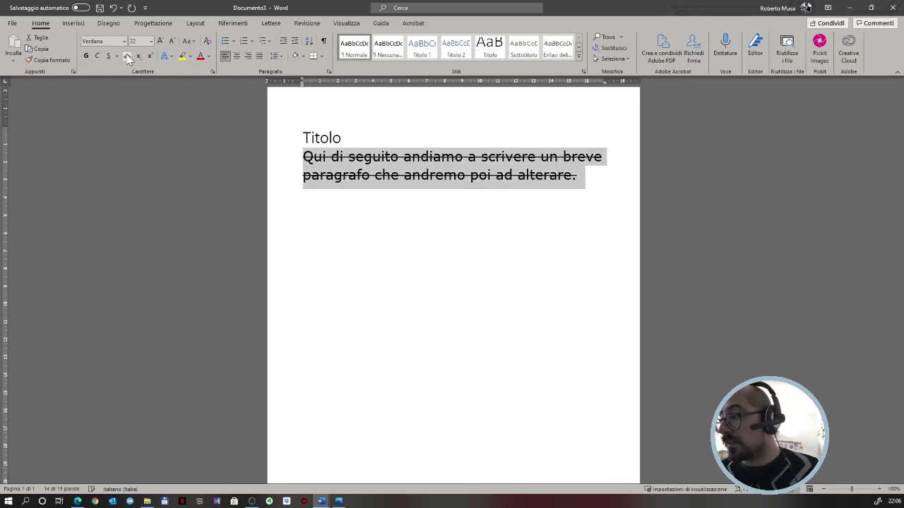
{"action": "left_click", "coordinate": [127, 55]}
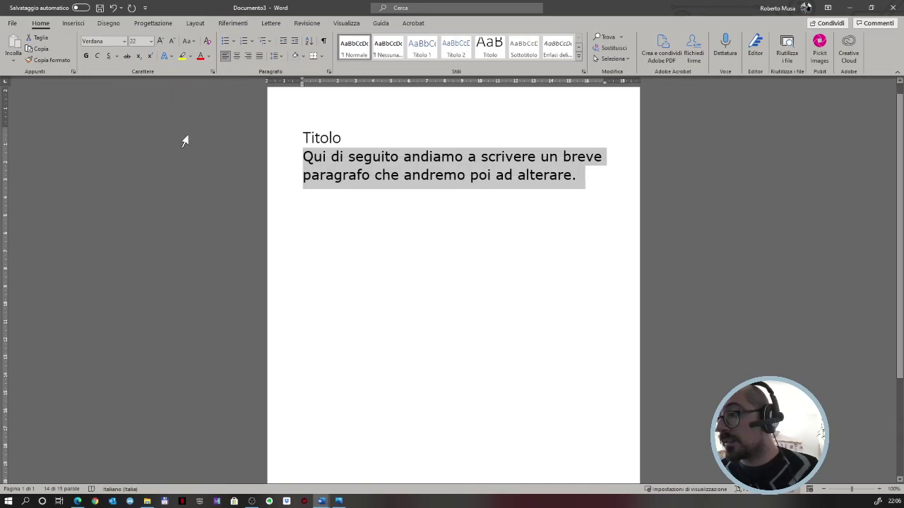
{"action": "double_click", "coordinate": [322, 138]}
{"action": "left_click", "coordinate": [513, 175]}
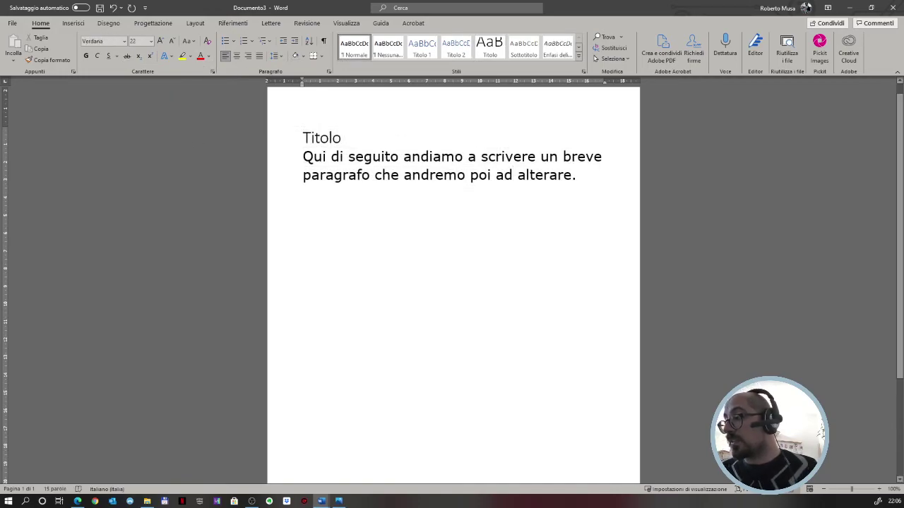
Make 'breve paragrafo' bold with red font colour.
{"action": "left_click_drag", "start_coordinate": [563, 156], "coordinate": [369, 175]}
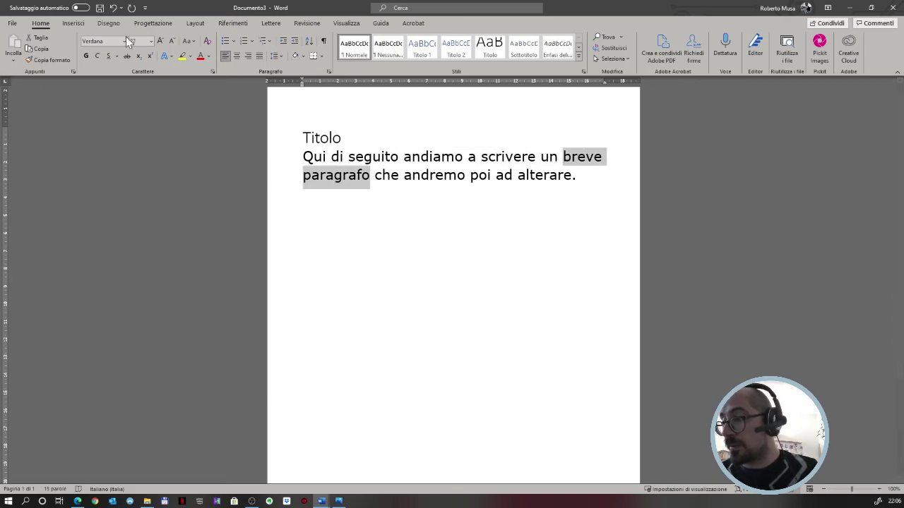
{"action": "left_click", "coordinate": [86, 56]}
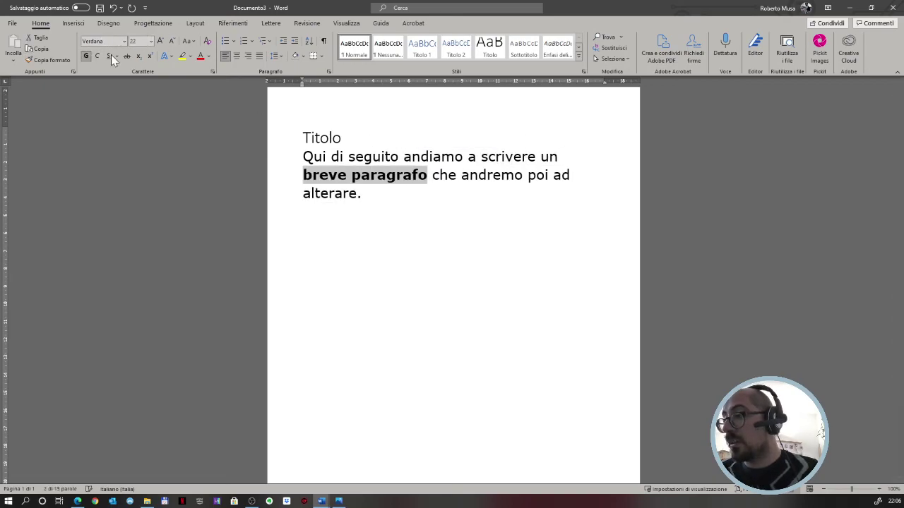
{"action": "left_click", "coordinate": [201, 56]}
Highlight the word 'andremo' in yellow.
{"action": "left_click", "coordinate": [470, 175]}
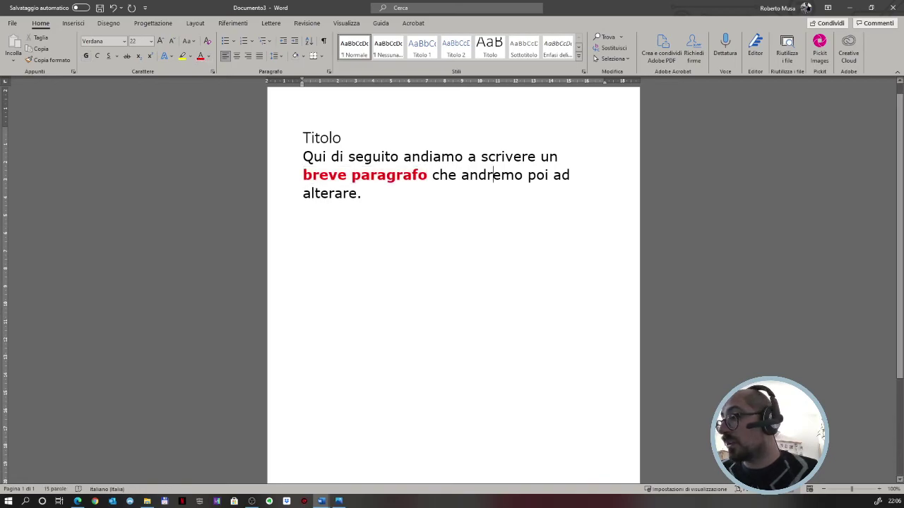
{"action": "double_click", "coordinate": [493, 175]}
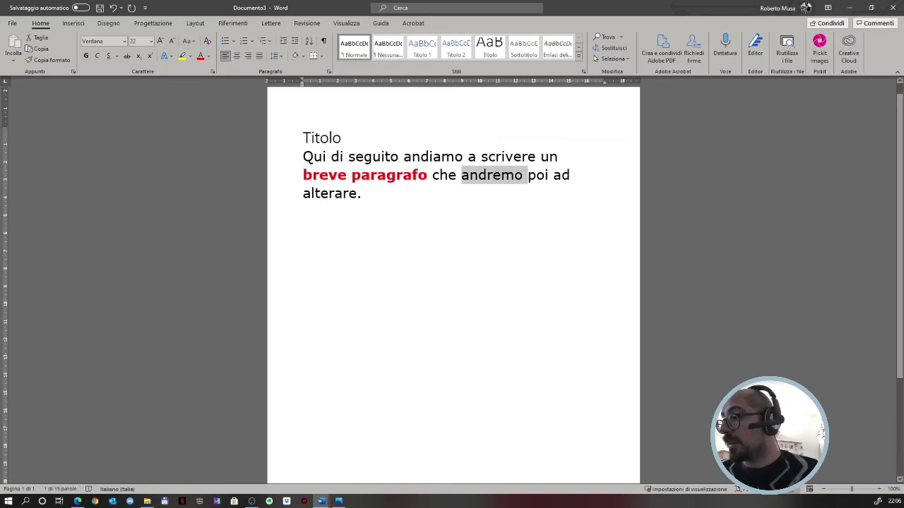
{"action": "left_click", "coordinate": [183, 57]}
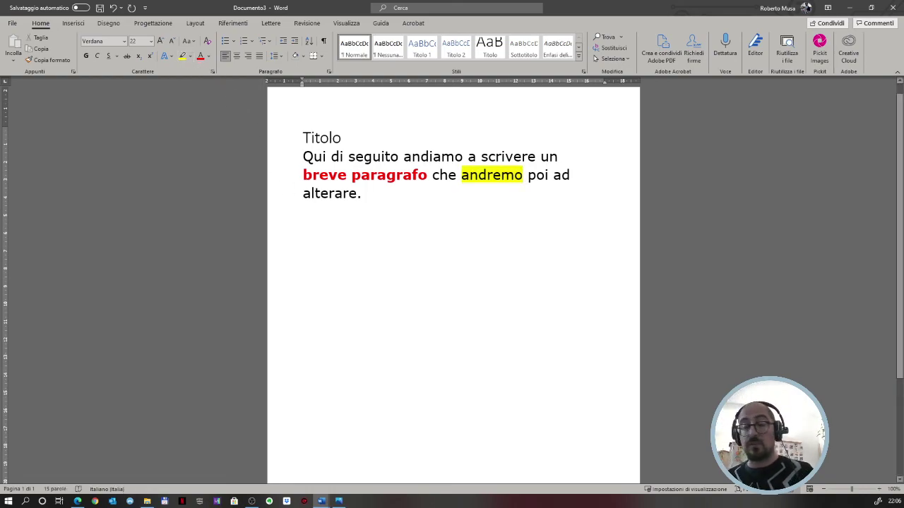